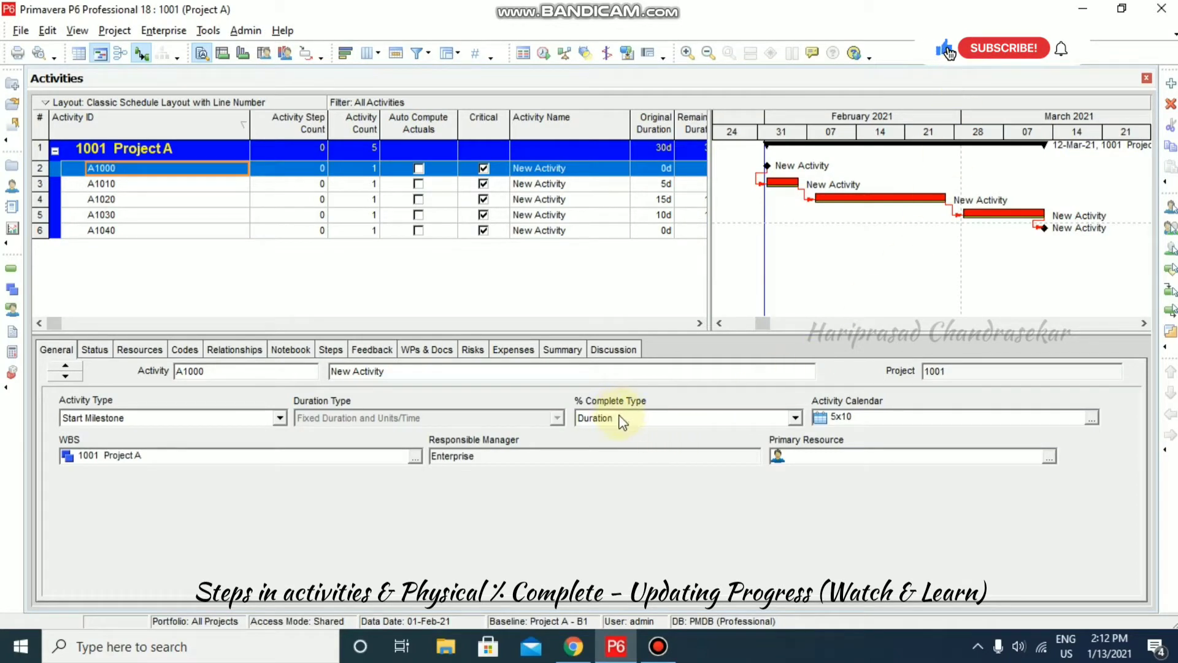
Leave A1000 on Duration, set A1030's % Complete Type to Physical, and show its steps.
{"action": "left_click", "coordinate": [675, 419]}
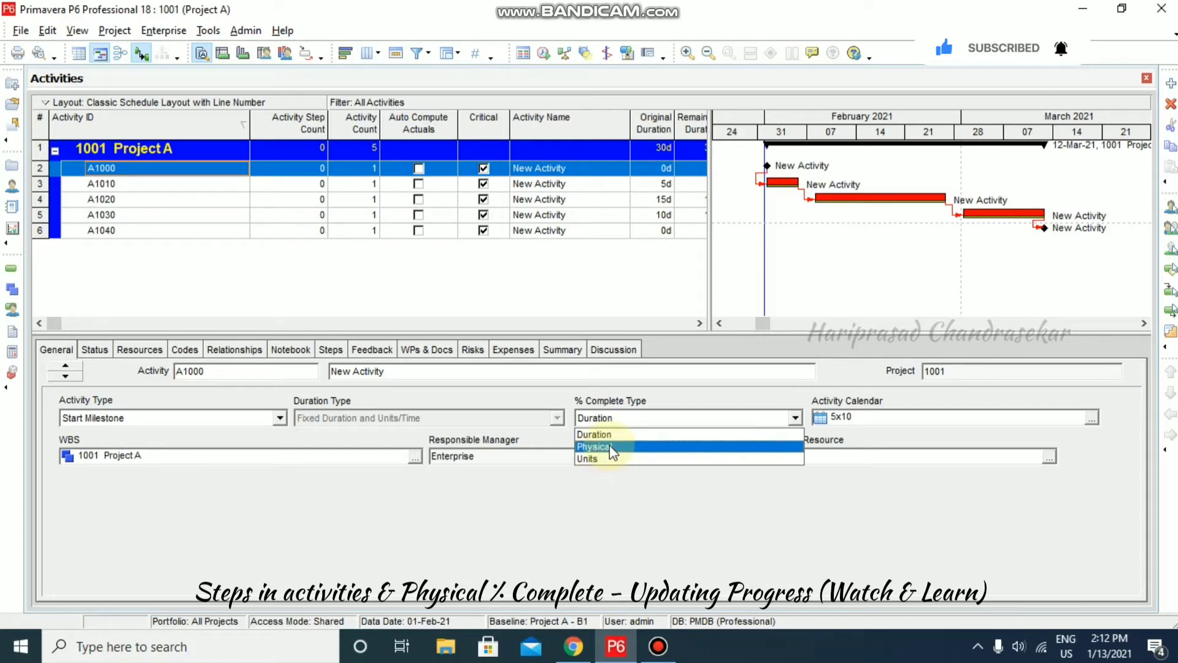
{"action": "left_click", "coordinate": [528, 486]}
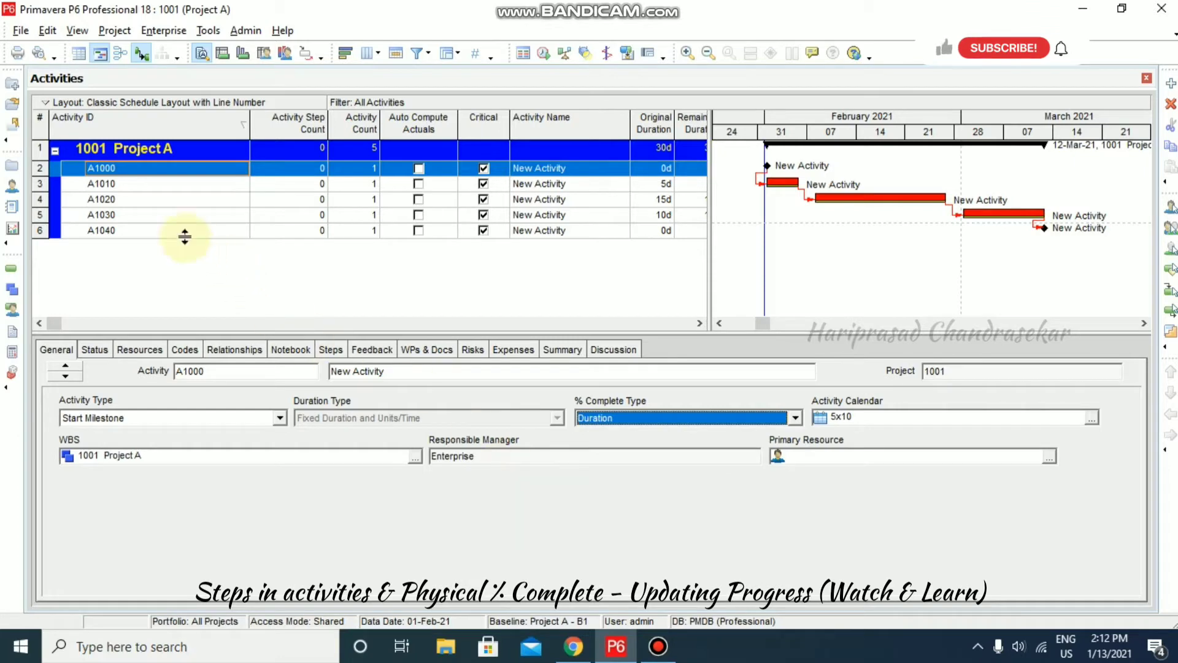
{"action": "left_click", "coordinate": [130, 215]}
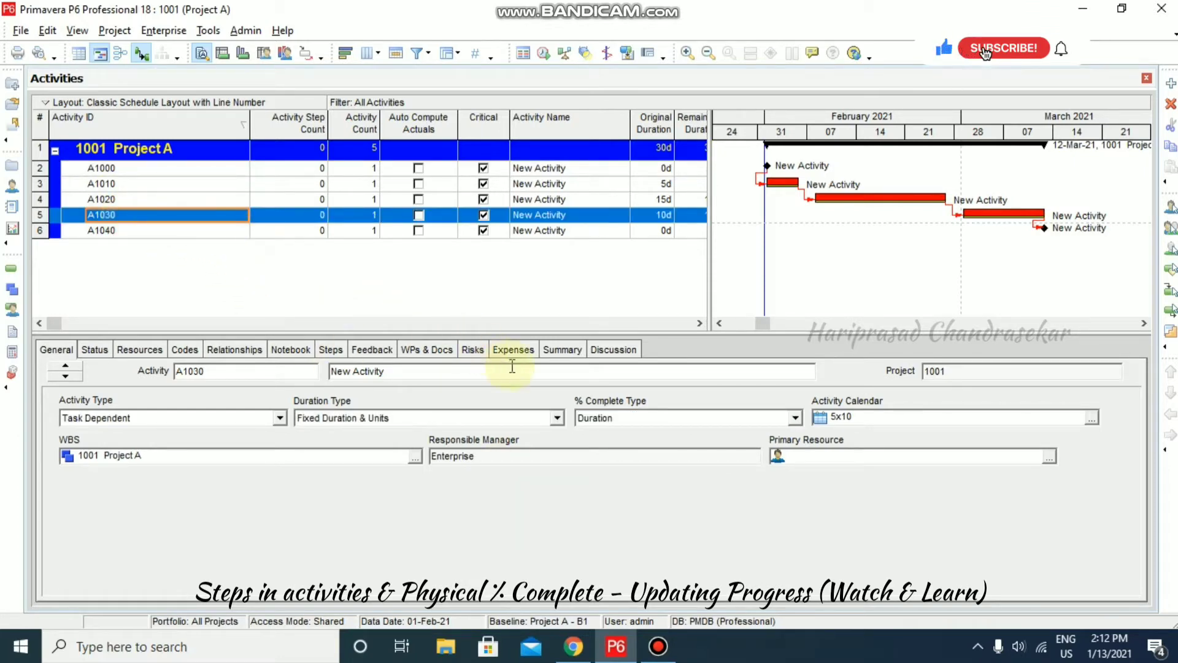
{"action": "left_click", "coordinate": [793, 418]}
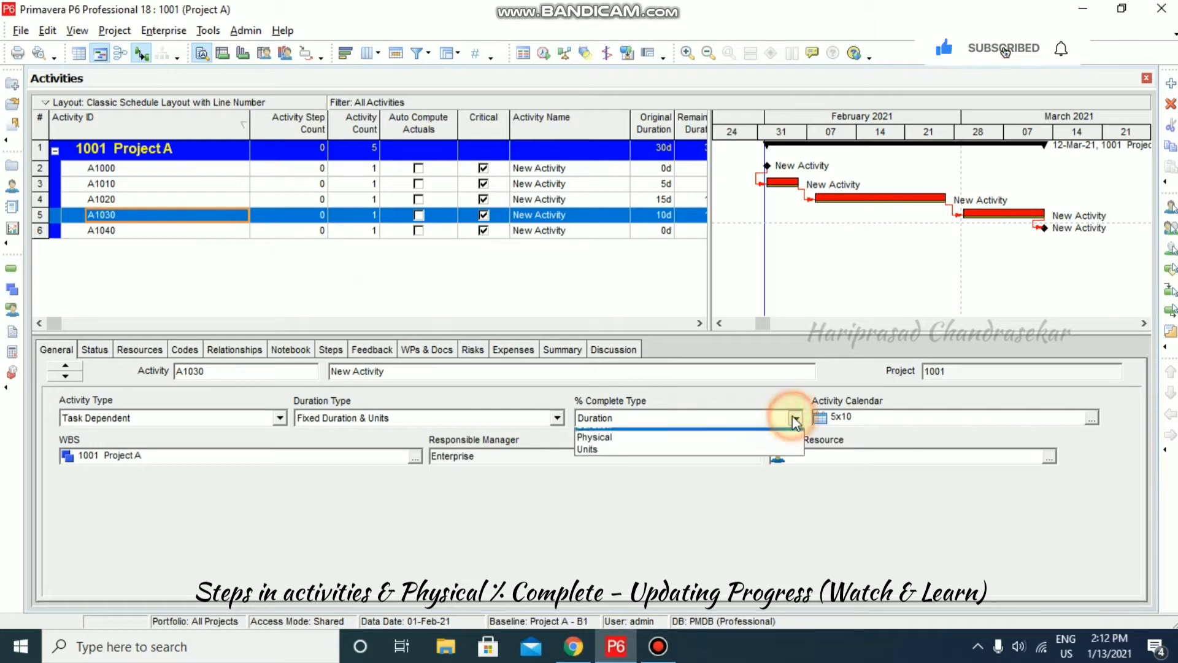
{"action": "left_click", "coordinate": [642, 443]}
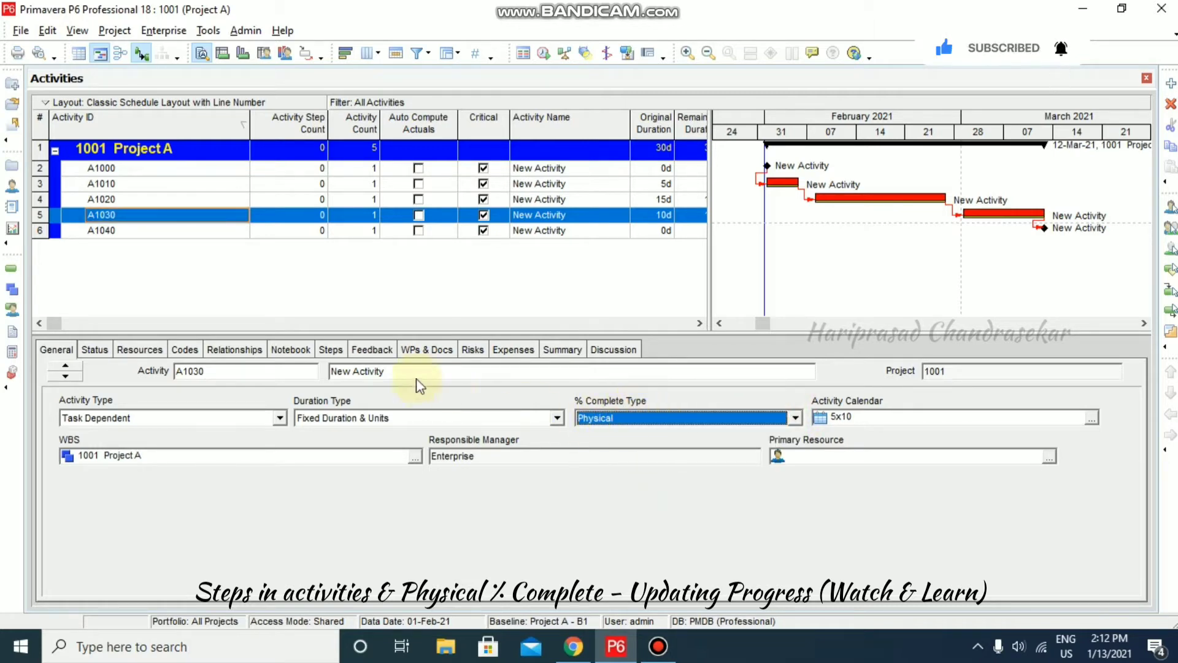
{"action": "left_click", "coordinate": [331, 350]}
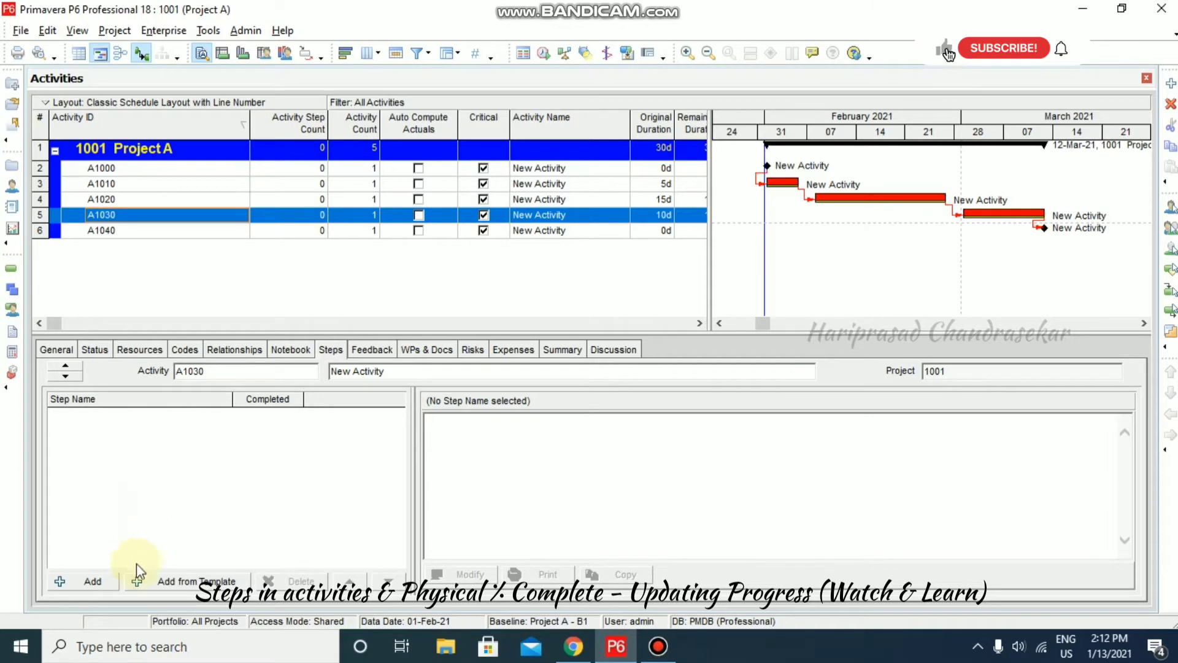
Add five new steps, (New step) through (New step)4, to activity A1030.
{"action": "left_click", "coordinate": [105, 581]}
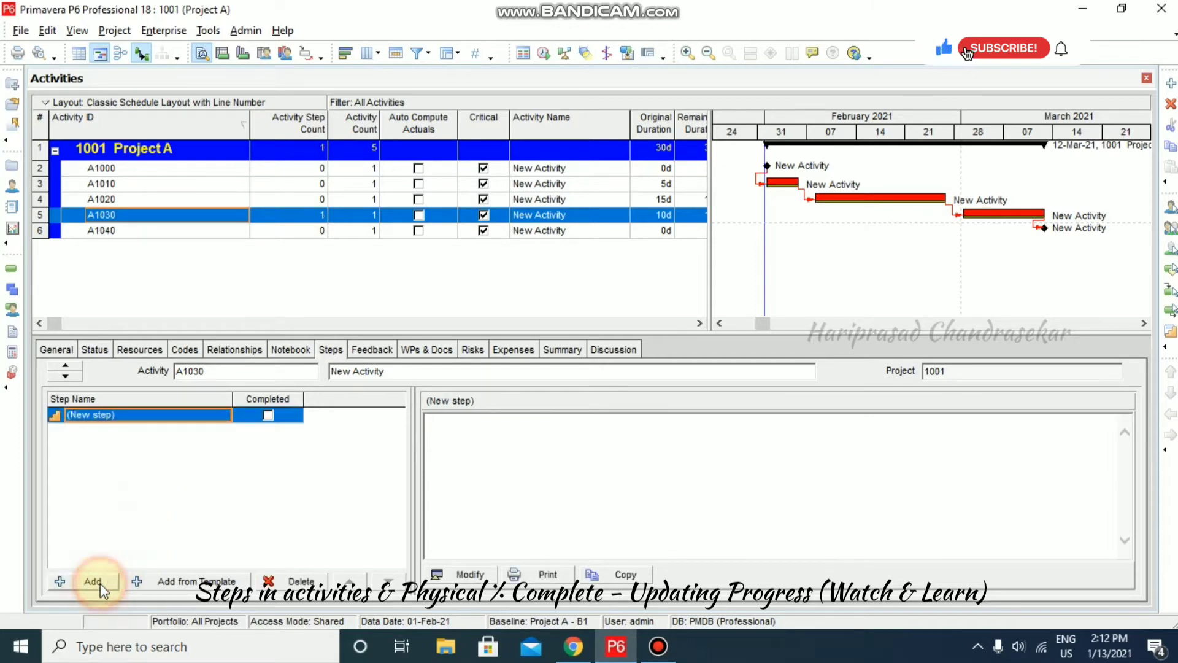
{"action": "left_click", "coordinate": [99, 586]}
{"action": "left_click", "coordinate": [99, 585]}
{"action": "left_click", "coordinate": [99, 586]}
{"action": "left_click", "coordinate": [98, 586]}
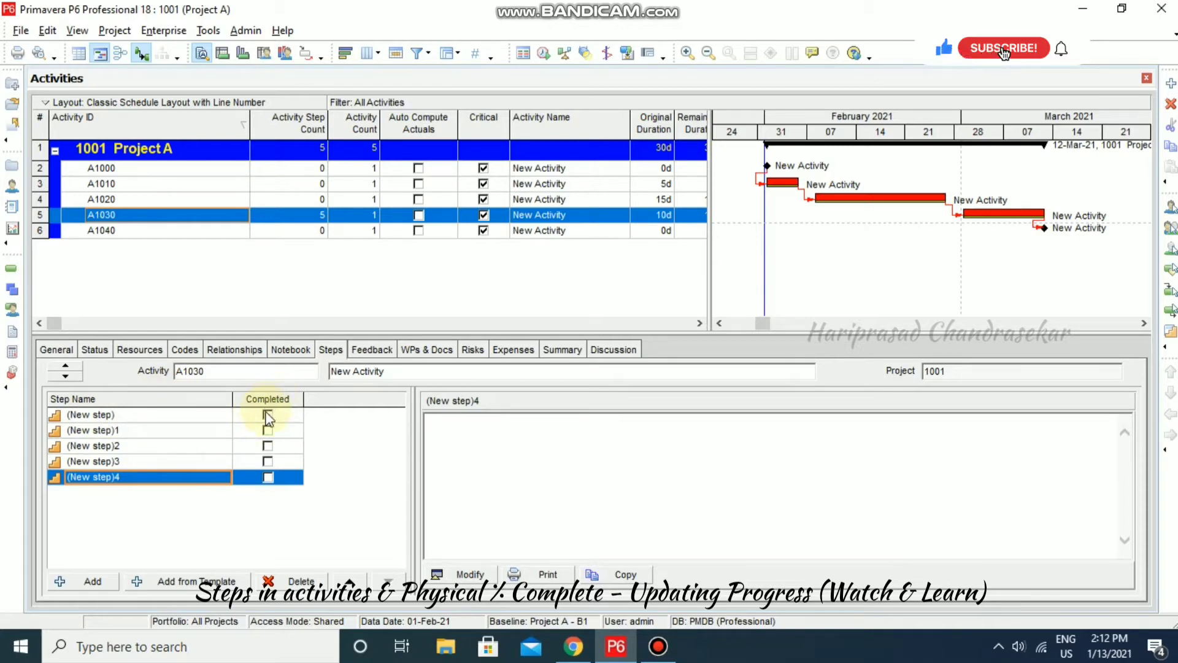
Add all remaining step columns, including Step % Complete, Step Weight and Step Weight Percent, to the steps grid.
{"action": "right_click", "coordinate": [339, 399]}
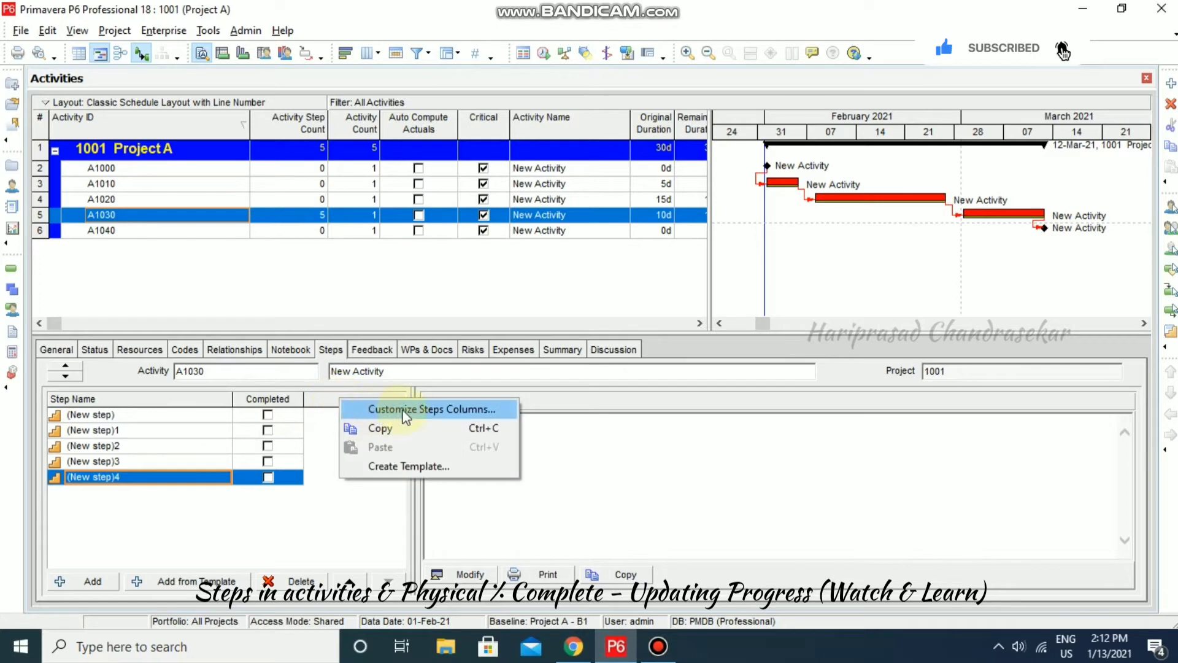
{"action": "left_click", "coordinate": [437, 409]}
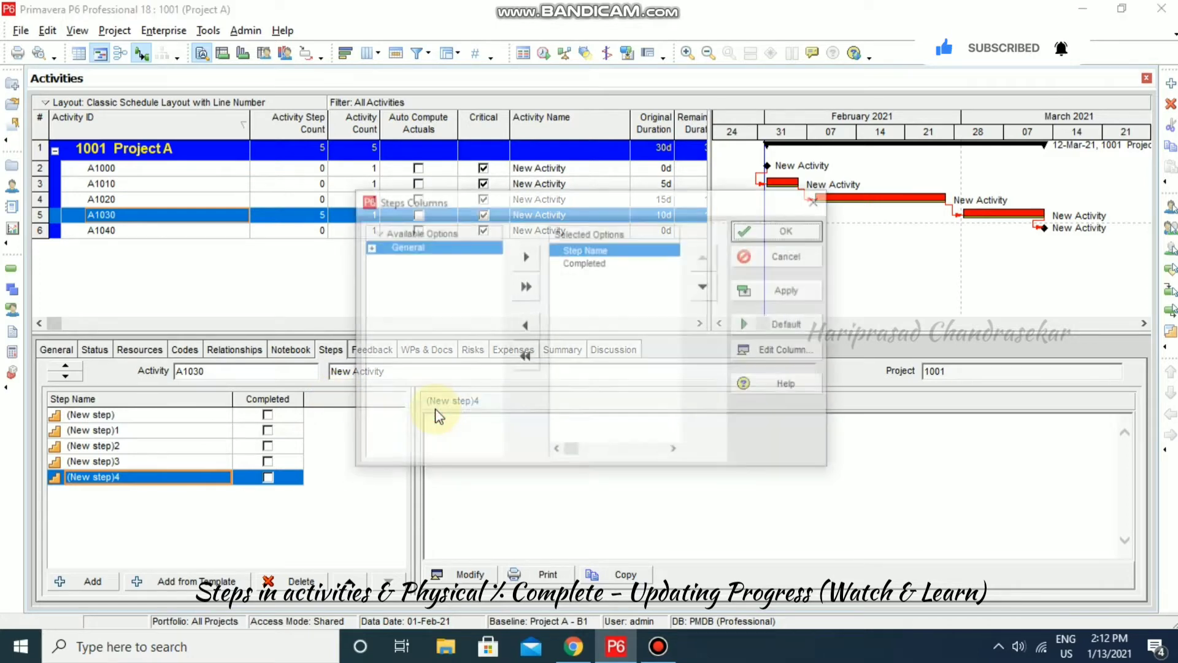
{"action": "left_click", "coordinate": [525, 286]}
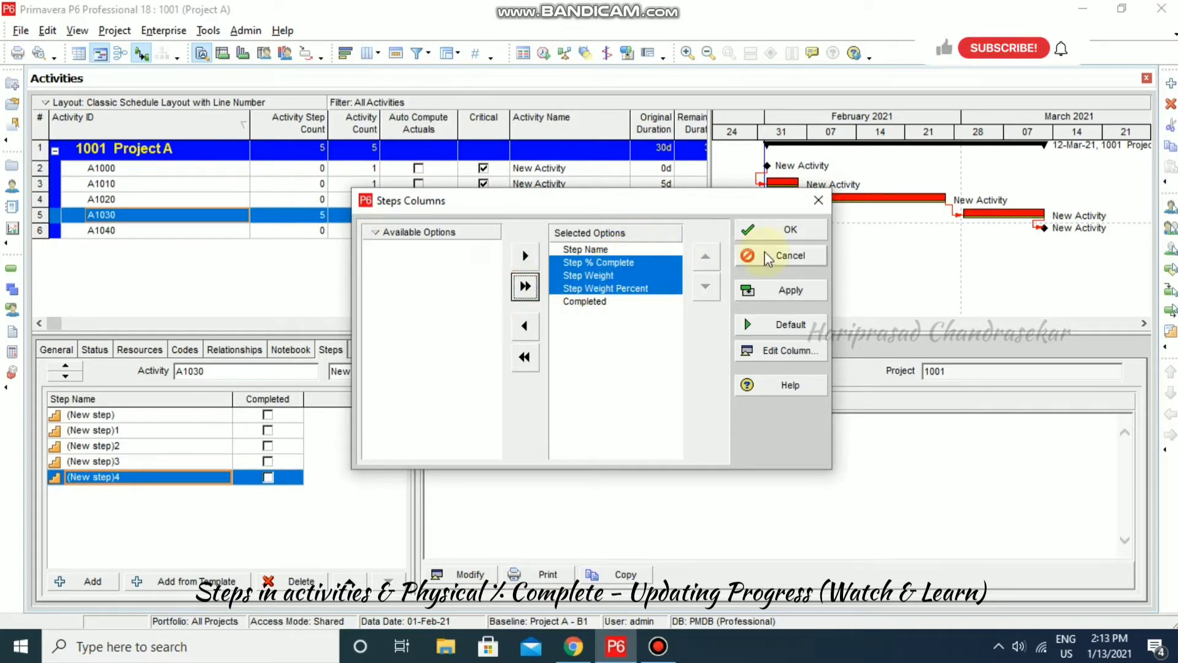
{"action": "left_click", "coordinate": [791, 290]}
{"action": "left_click", "coordinate": [791, 232]}
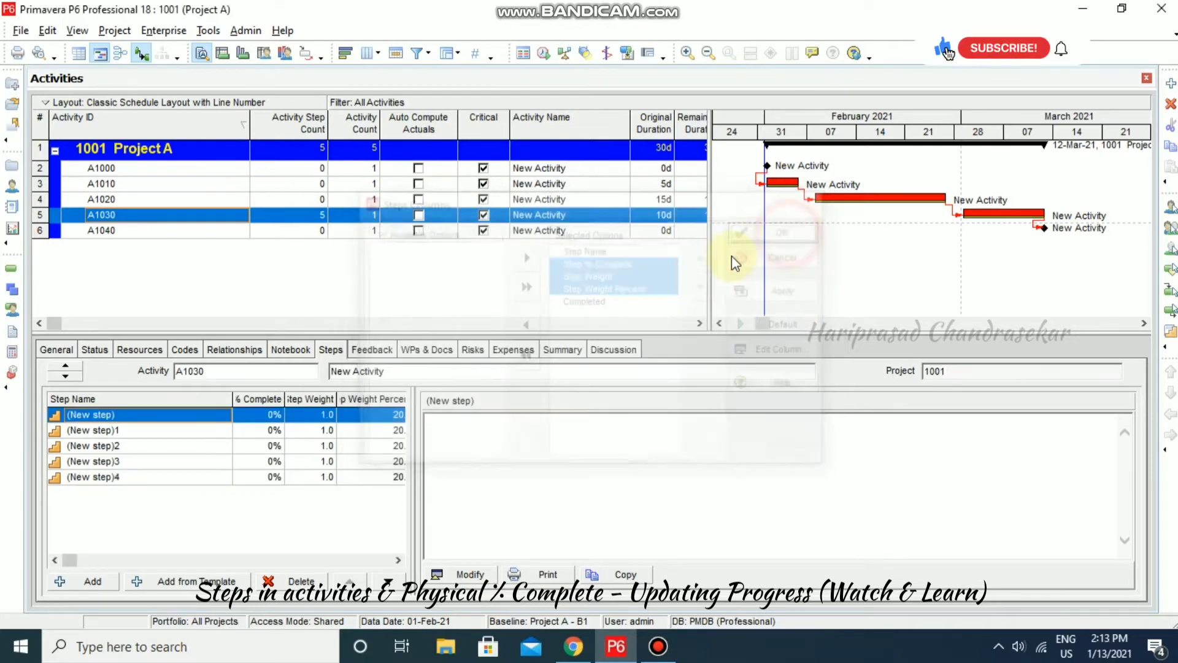
Enlarge the steps pane and widen Step % Complete and the other columns so headings read fully.
{"action": "left_click_drag", "start_coordinate": [454, 446], "coordinate": [632, 439]}
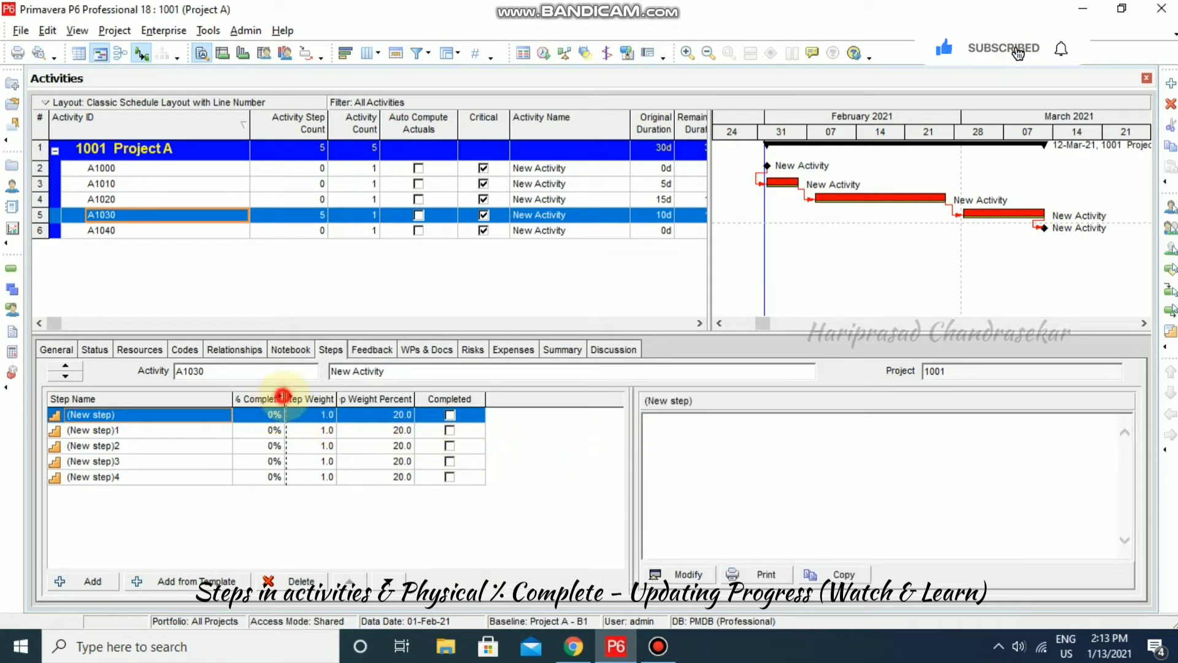
{"action": "left_click_drag", "start_coordinate": [285, 399], "coordinate": [428, 400]}
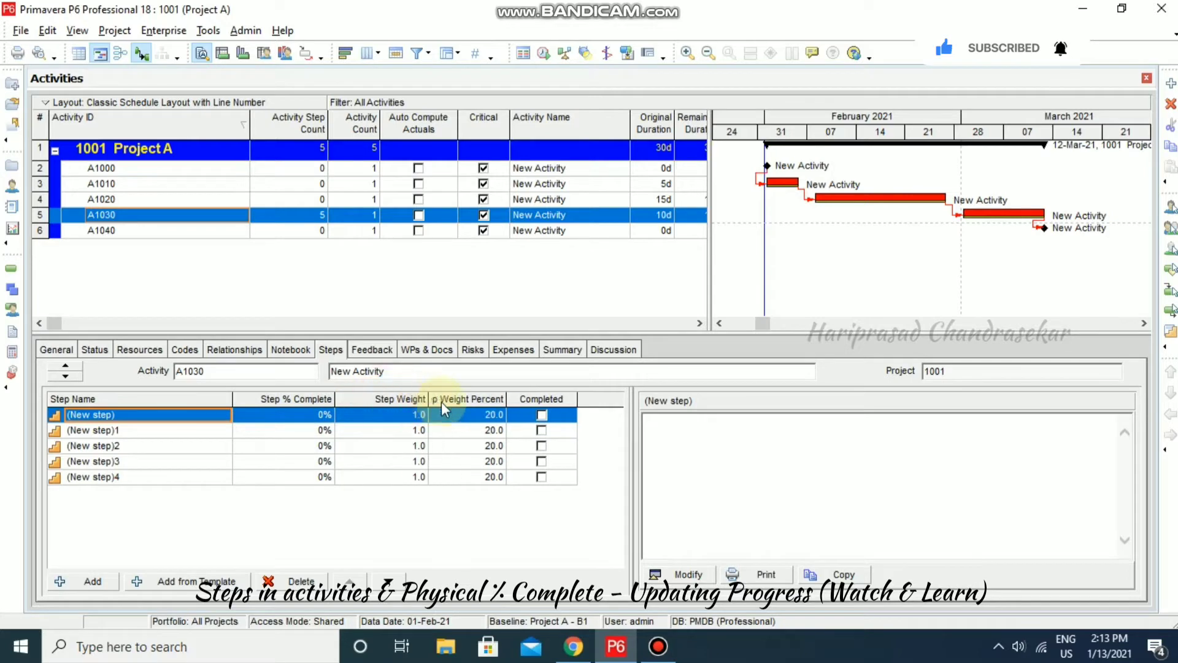
{"action": "left_click_drag", "start_coordinate": [508, 397], "coordinate": [539, 398]}
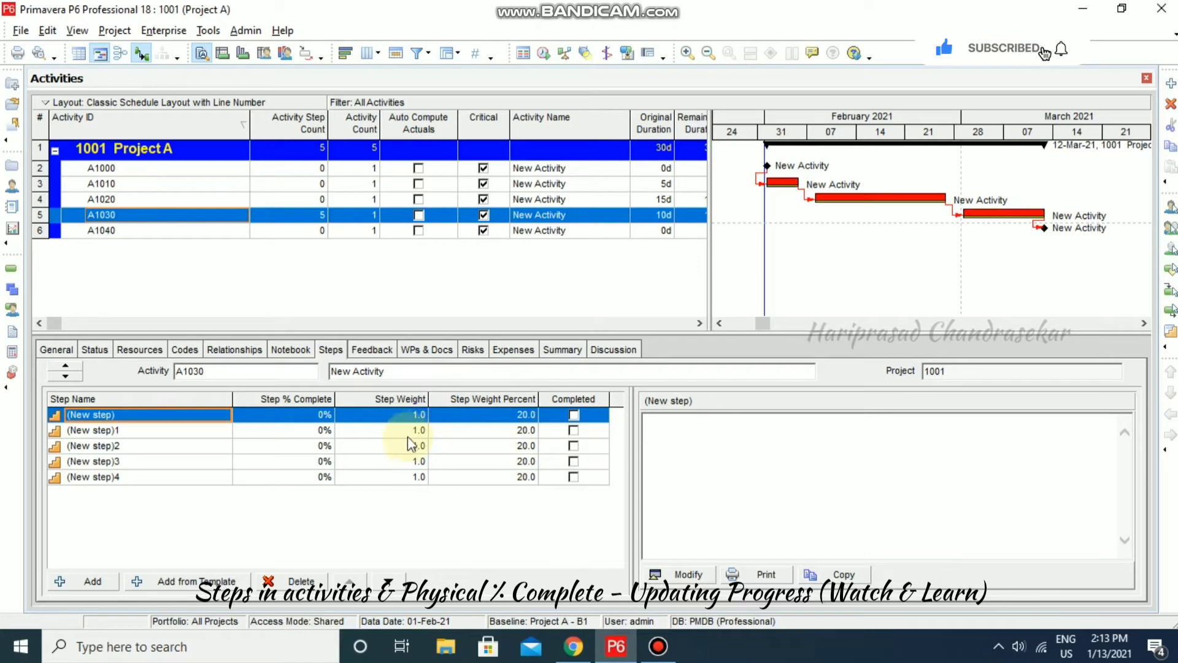
Give A1030's first three steps weights of 2, 5 and 10.
{"action": "left_click", "coordinate": [412, 420]}
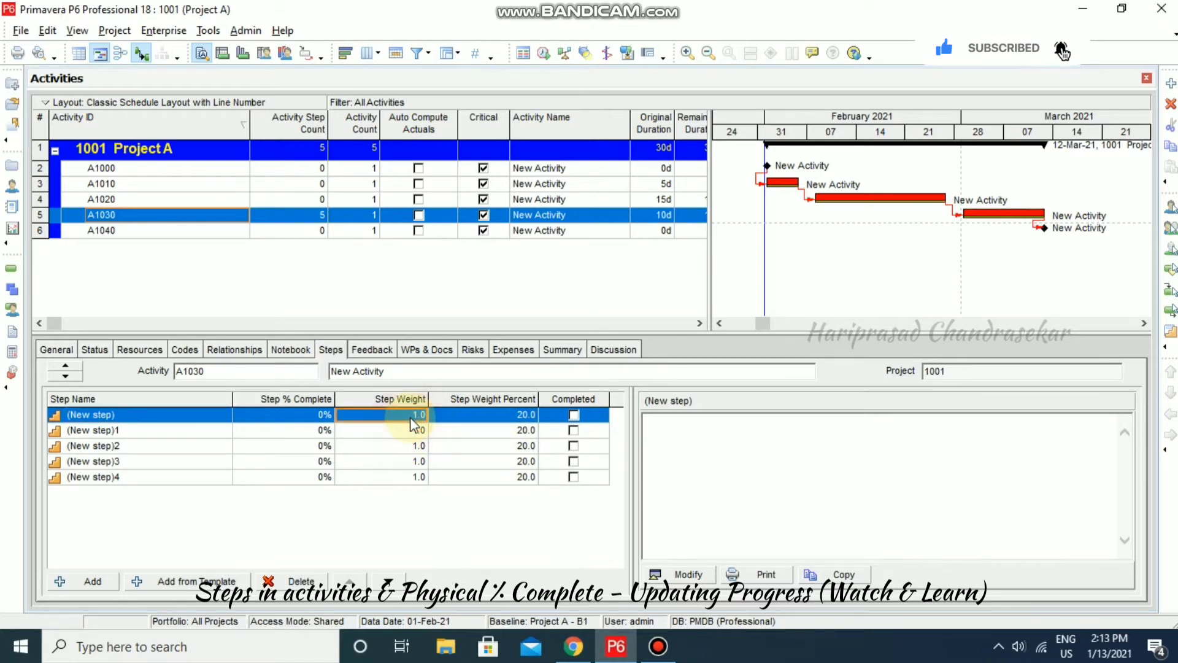
{"action": "type", "text": "2"}
{"action": "left_click", "coordinate": [406, 523]}
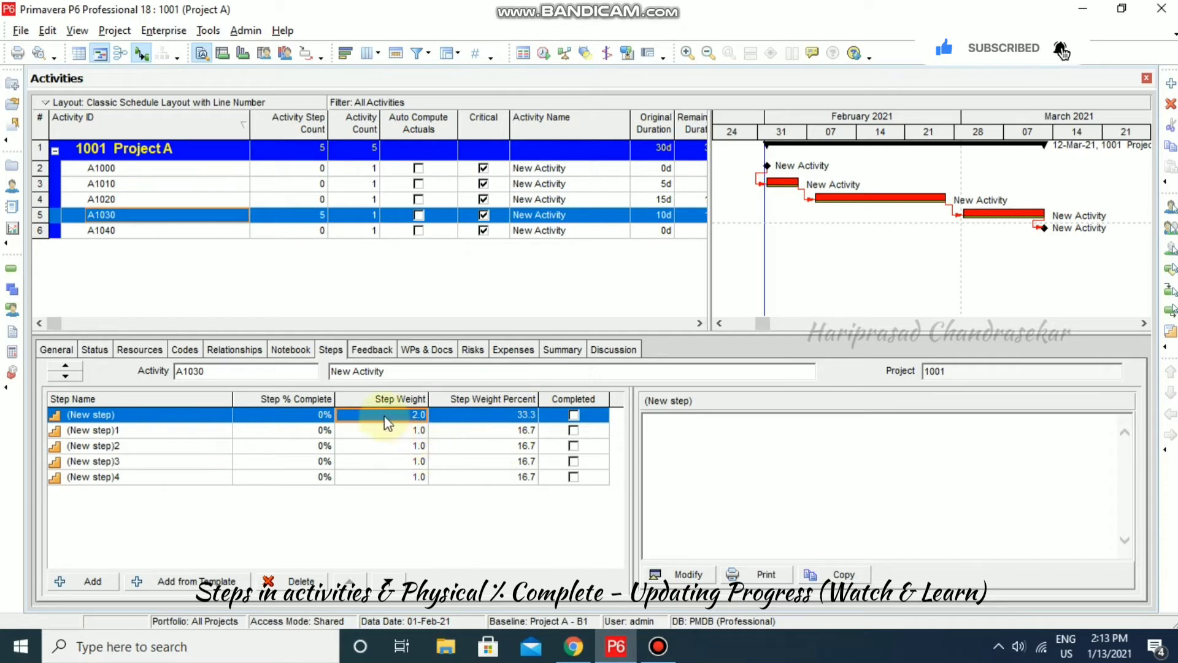
{"action": "left_click", "coordinate": [413, 445]}
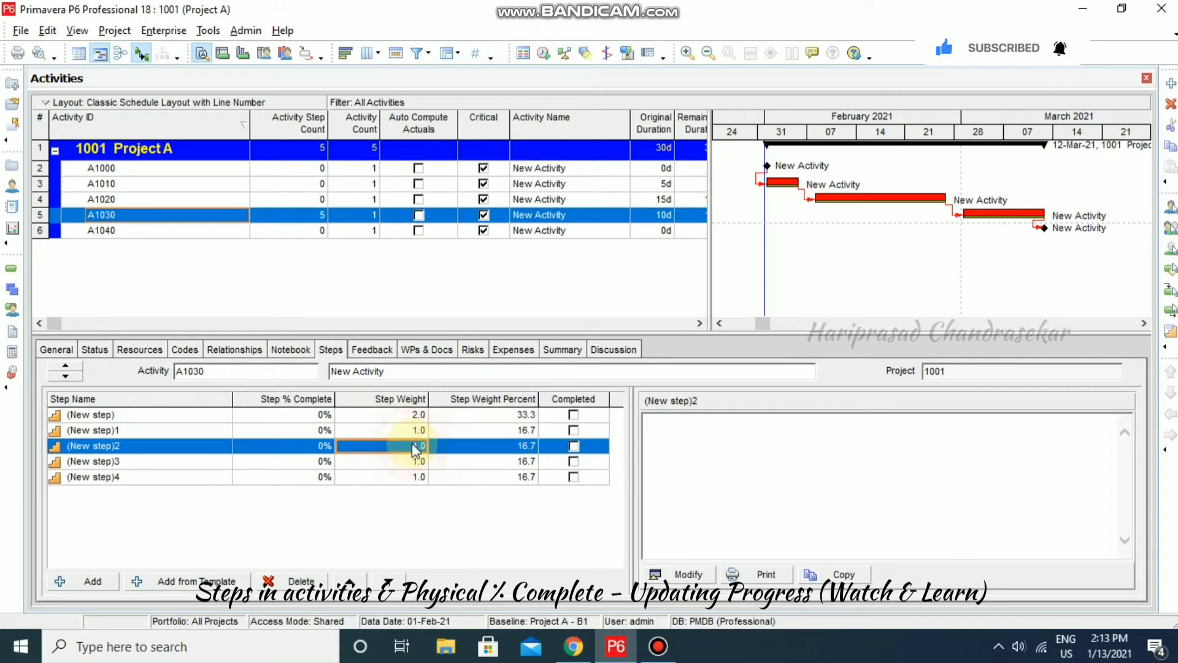
{"action": "type", "text": "10"}
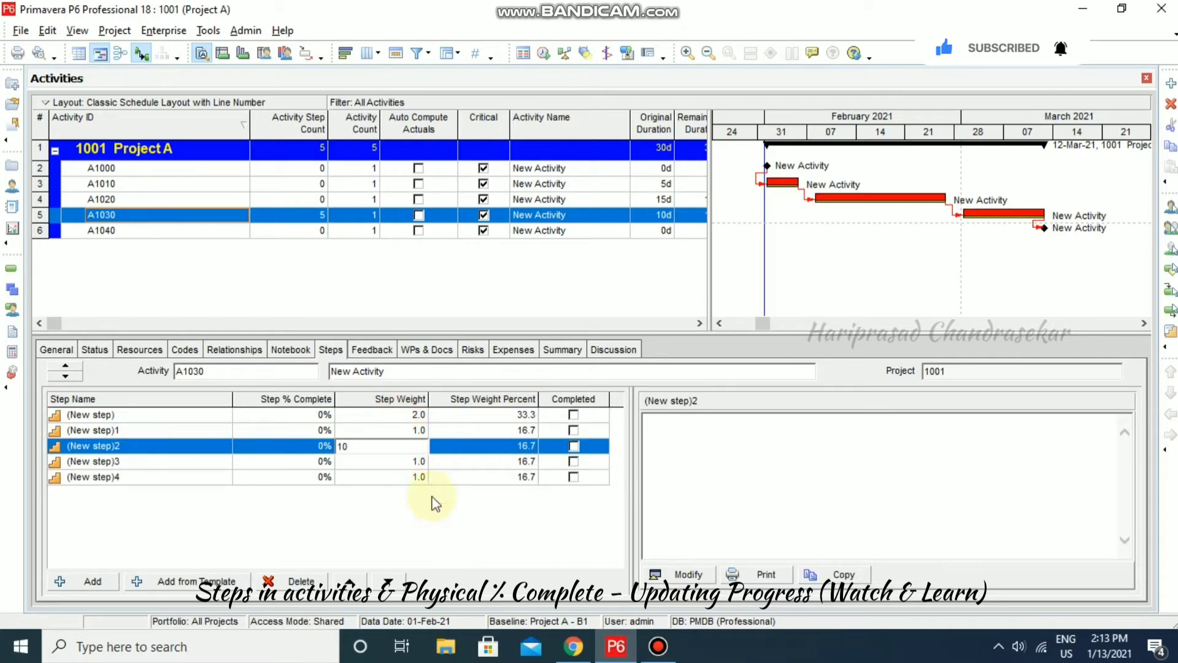
{"action": "left_click", "coordinate": [437, 517]}
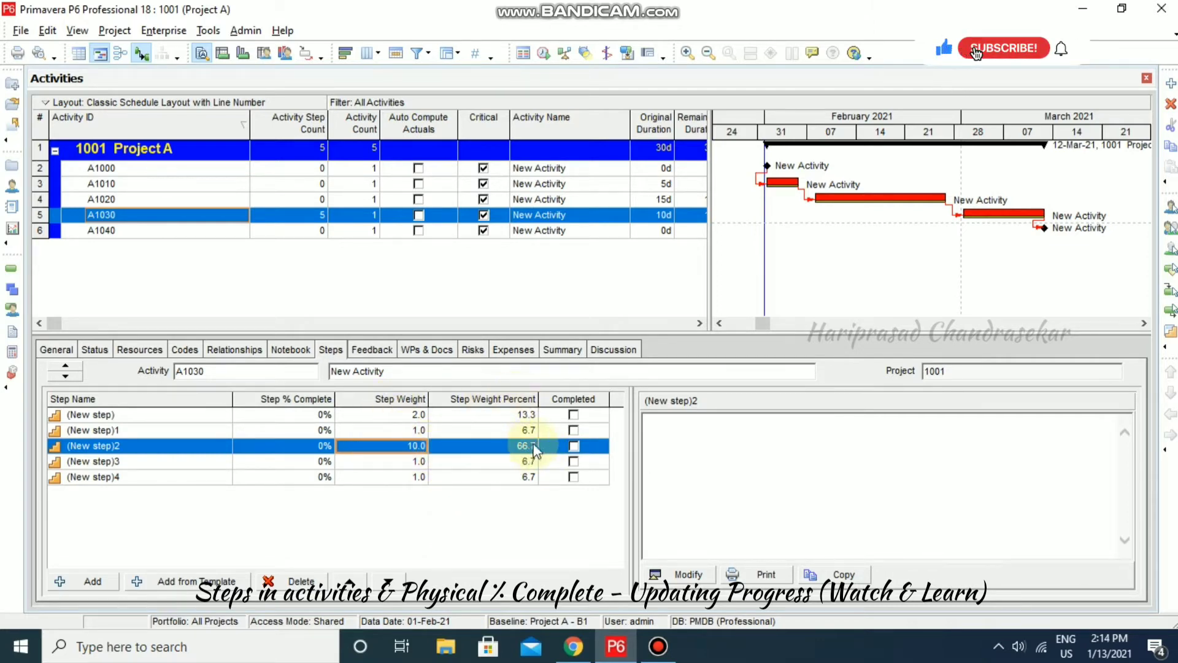
{"action": "left_click", "coordinate": [419, 430]}
{"action": "type", "text": "5"}
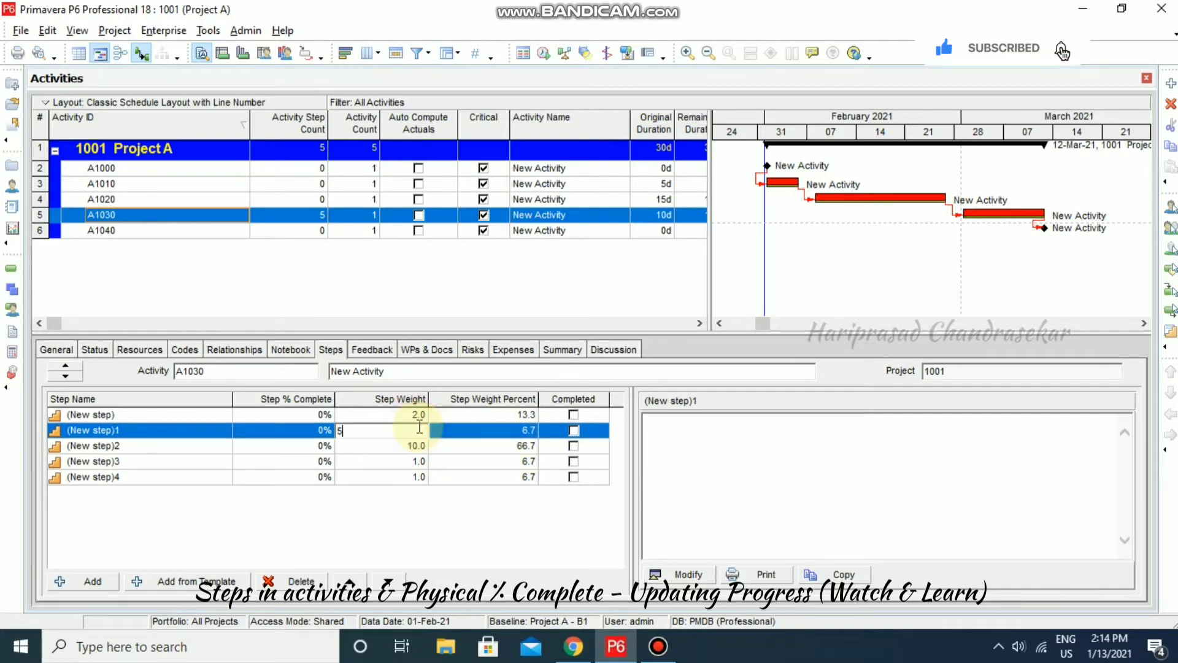
{"action": "left_click", "coordinate": [474, 526]}
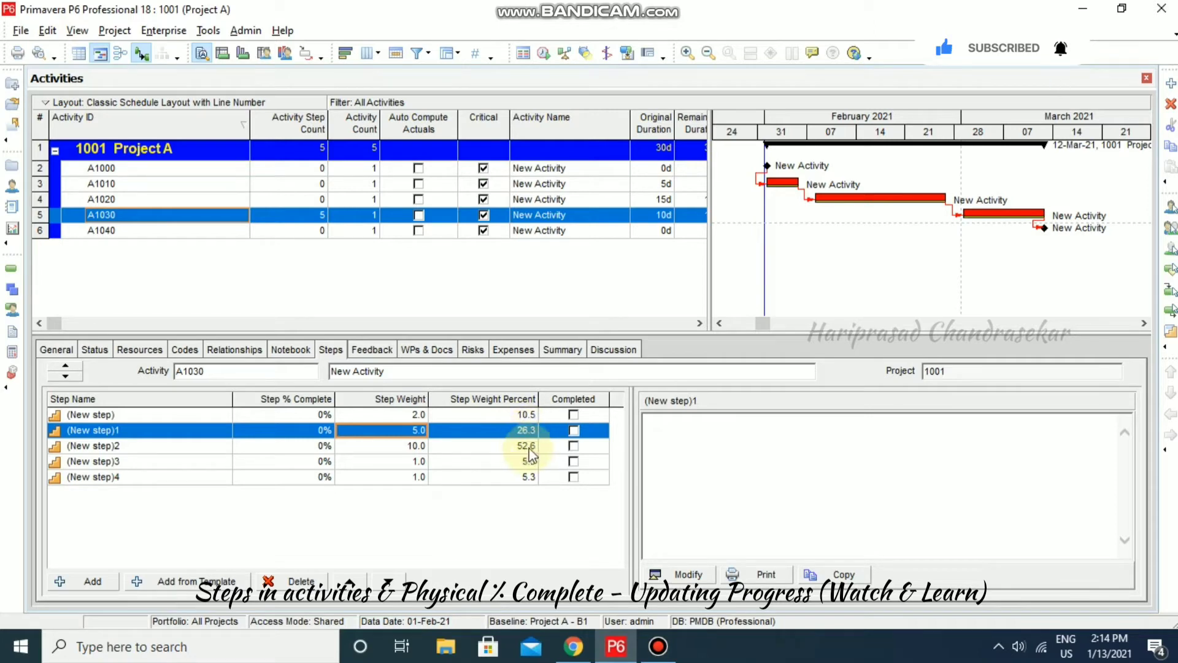
Weight (New step)3 at 25 and (New step)4 at 30.
{"action": "left_click", "coordinate": [421, 462]}
{"action": "type", "text": "25"}
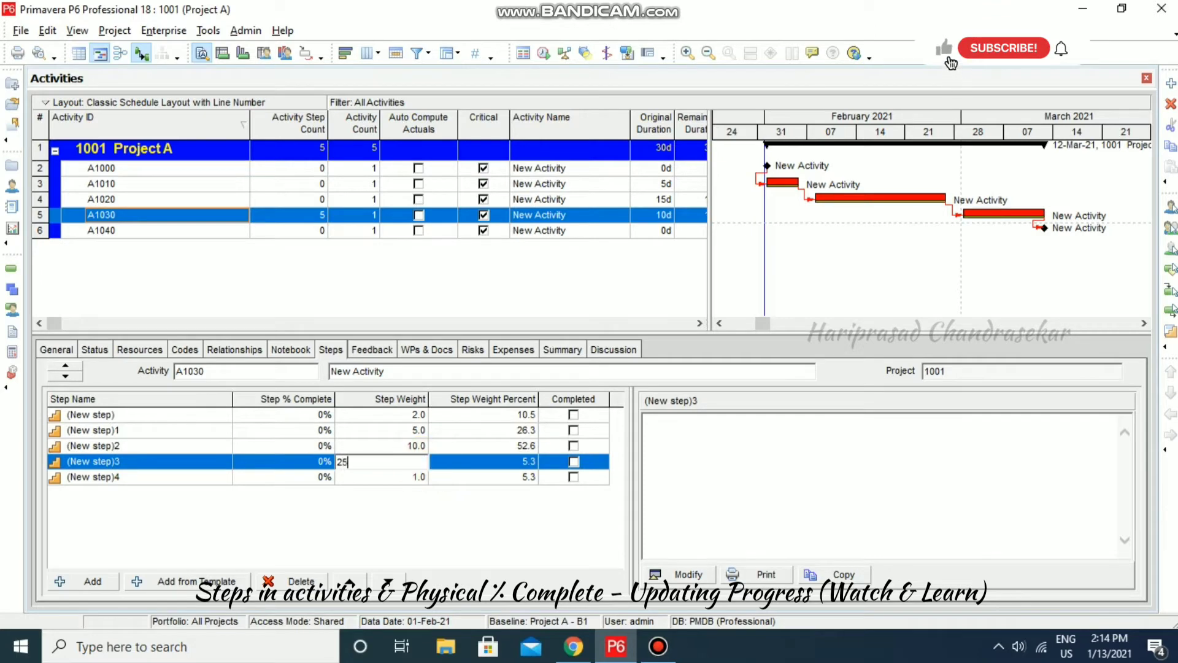
{"action": "left_click", "coordinate": [410, 510]}
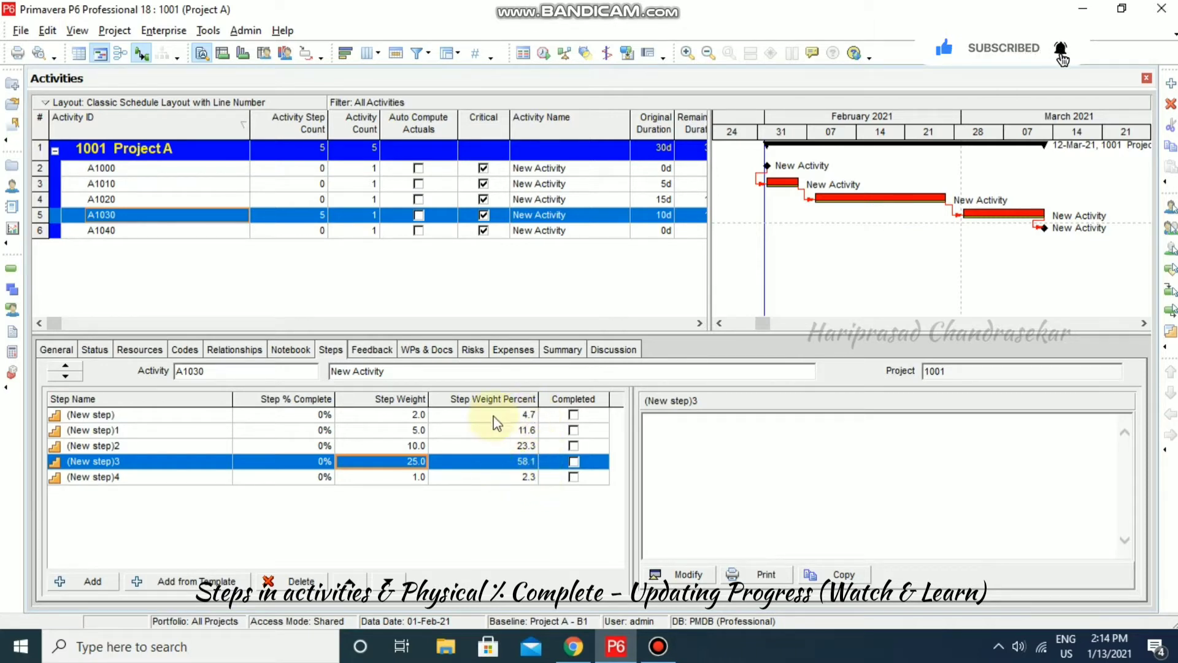
{"action": "left_click", "coordinate": [411, 477]}
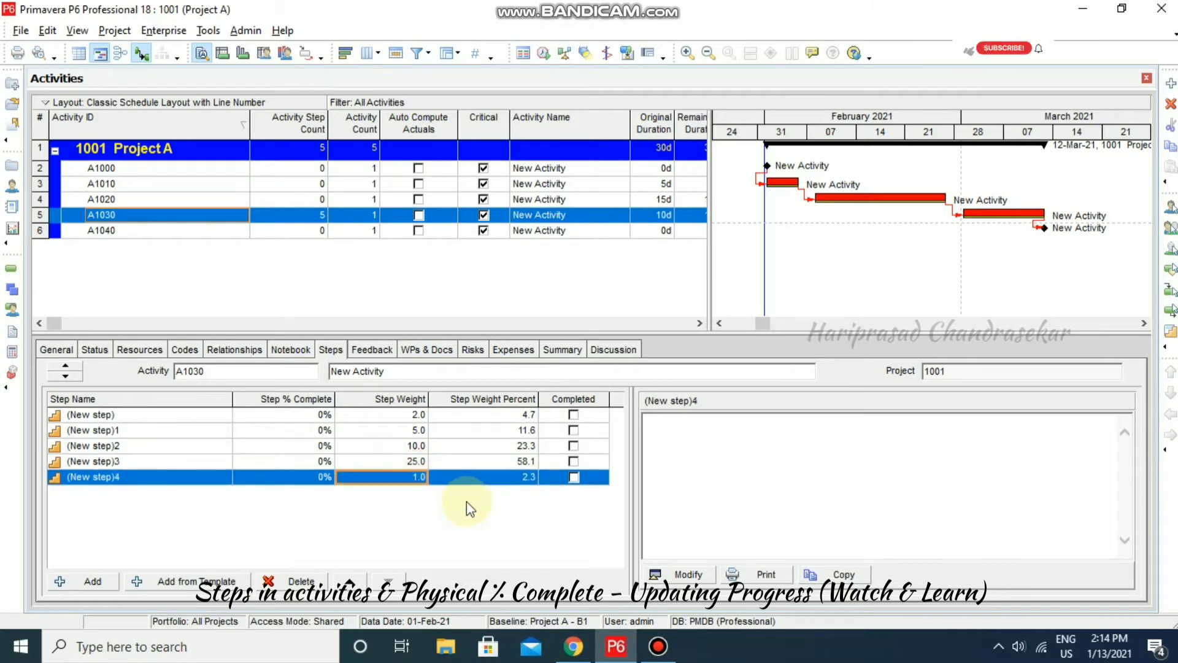
{"action": "type", "text": "30"}
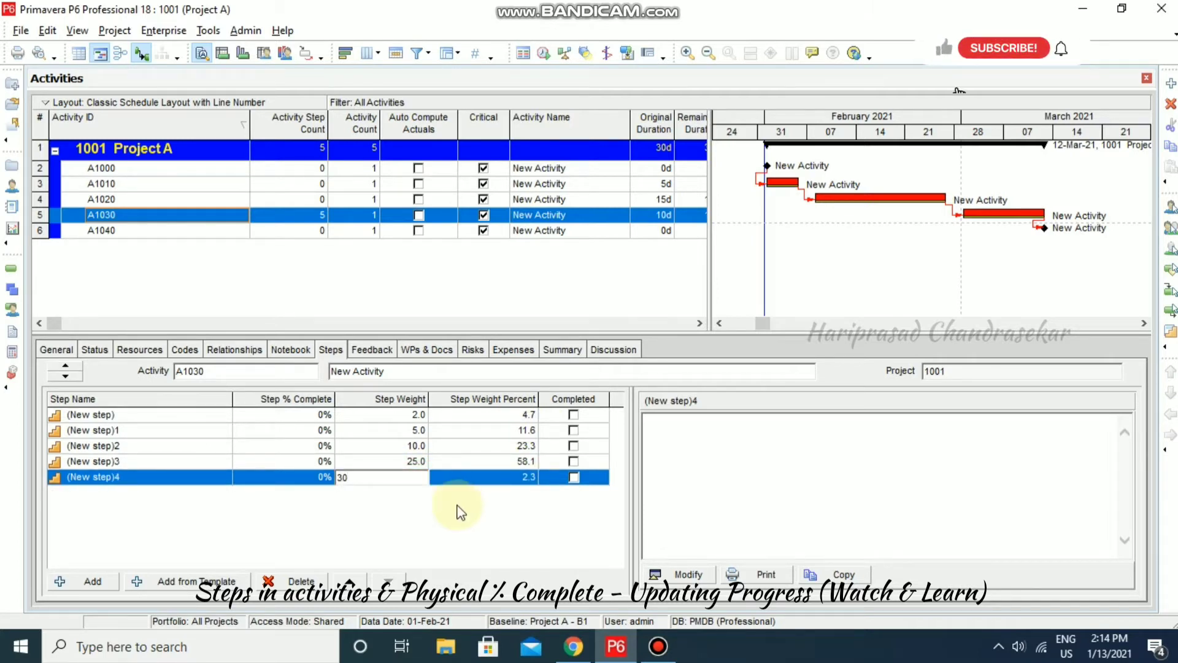
{"action": "left_click", "coordinate": [455, 513]}
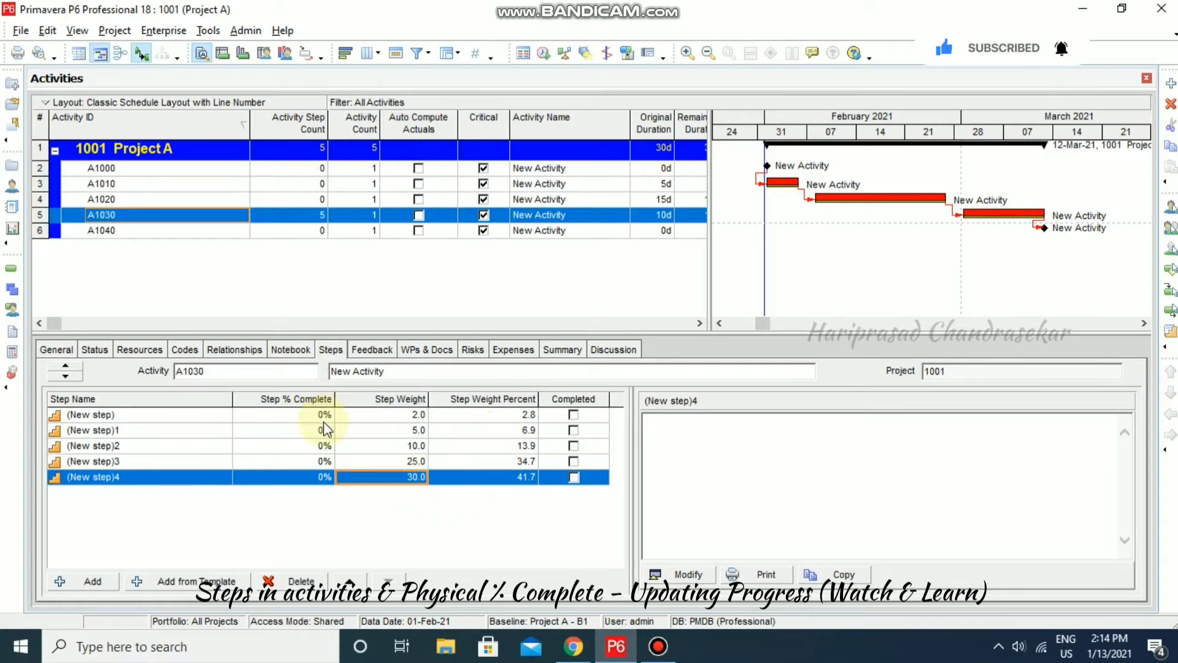
Mark A1030 as Started on 01-Mar-21 and go back to its weighted steps list.
{"action": "left_click", "coordinate": [99, 351]}
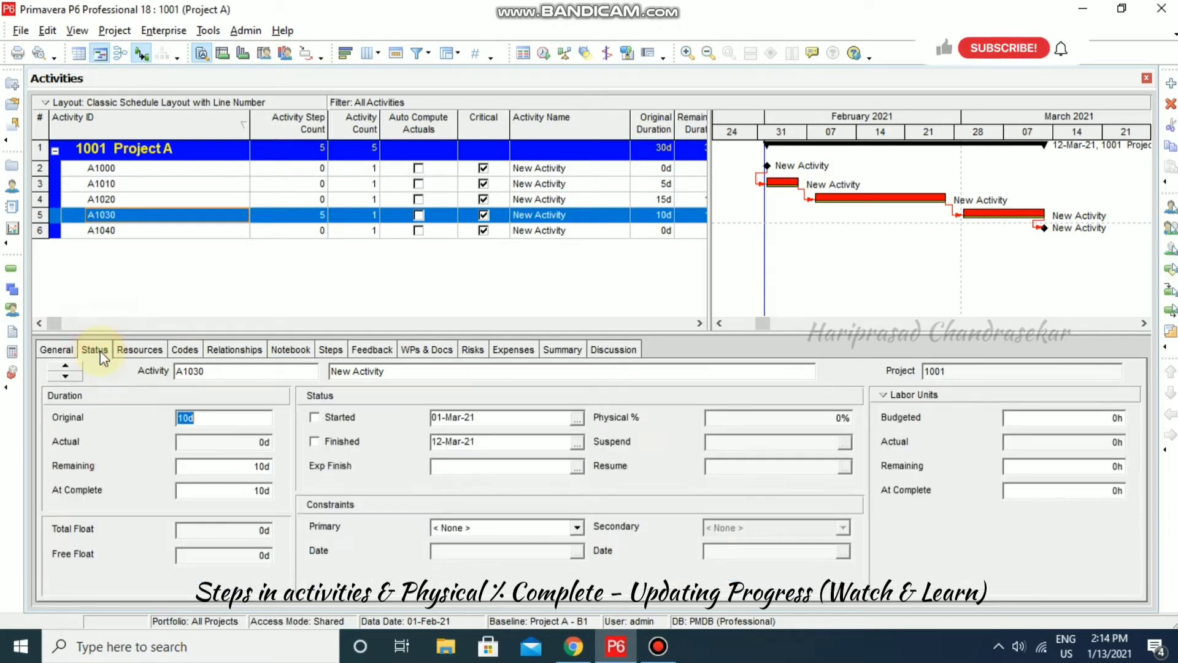
{"action": "left_click", "coordinate": [314, 421]}
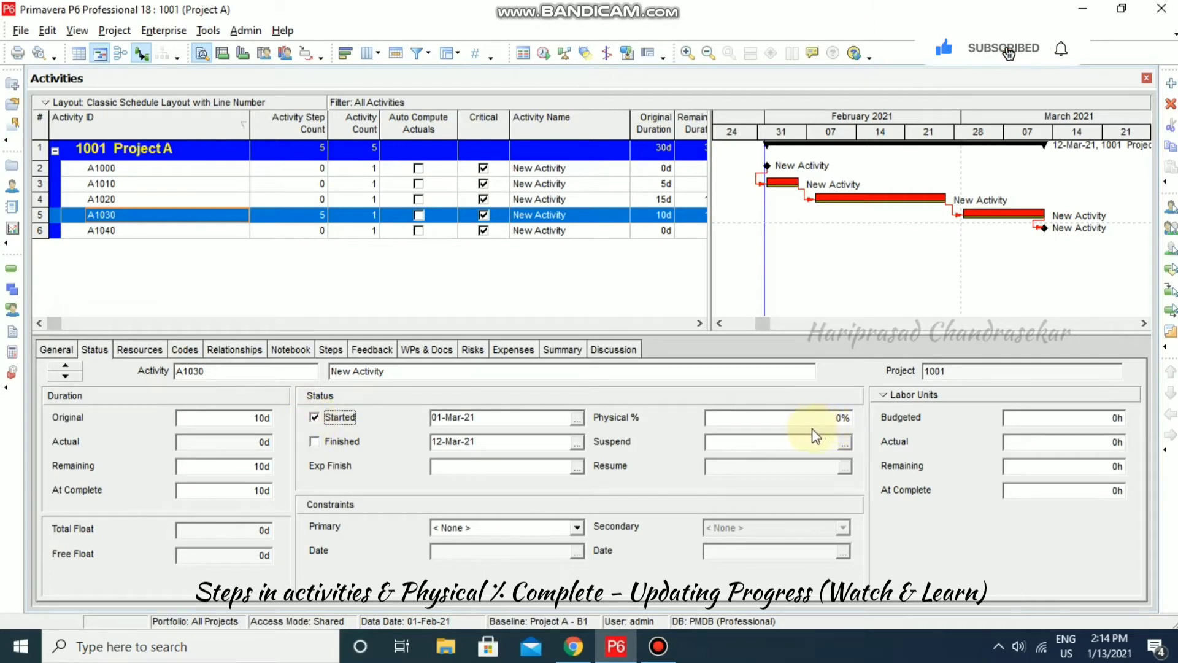
{"action": "left_click", "coordinate": [331, 349]}
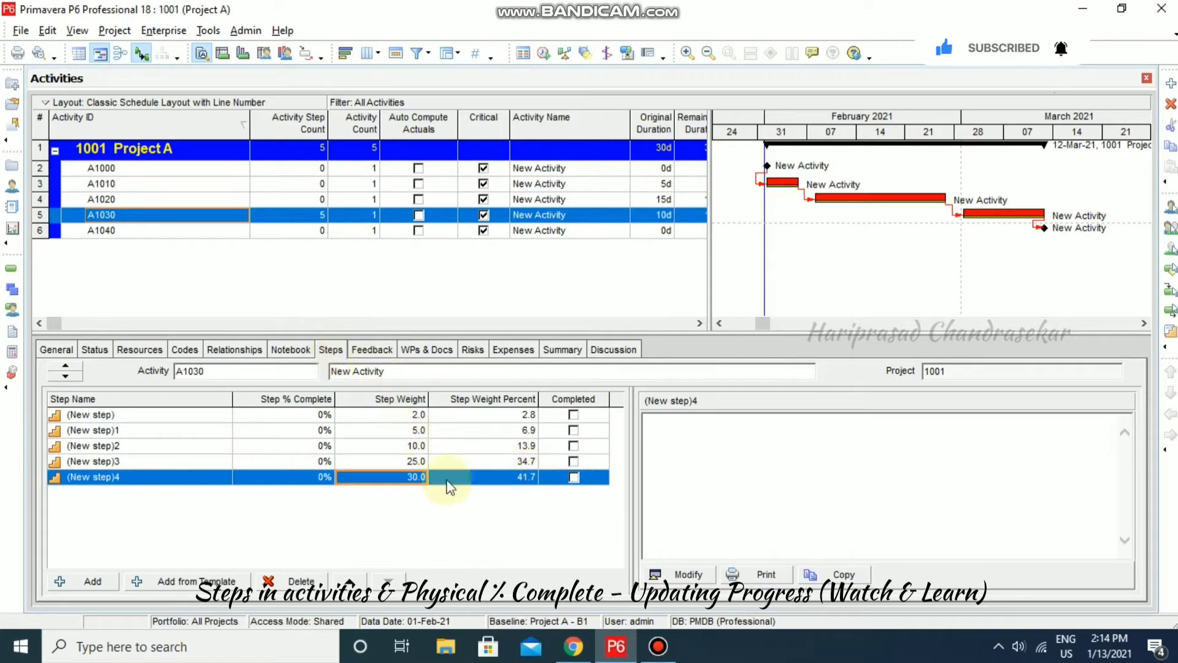
Tick Completed for A1030's first step, (New step), bringing it to 100%.
{"action": "left_click", "coordinate": [574, 416]}
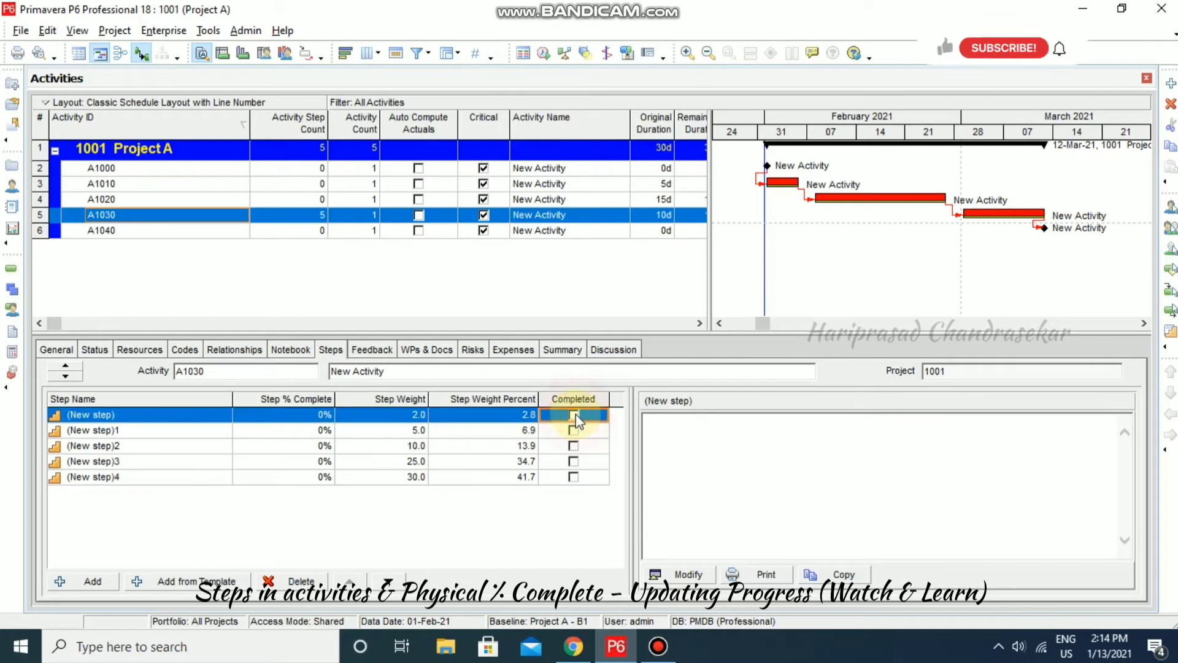
{"action": "left_click", "coordinate": [574, 416]}
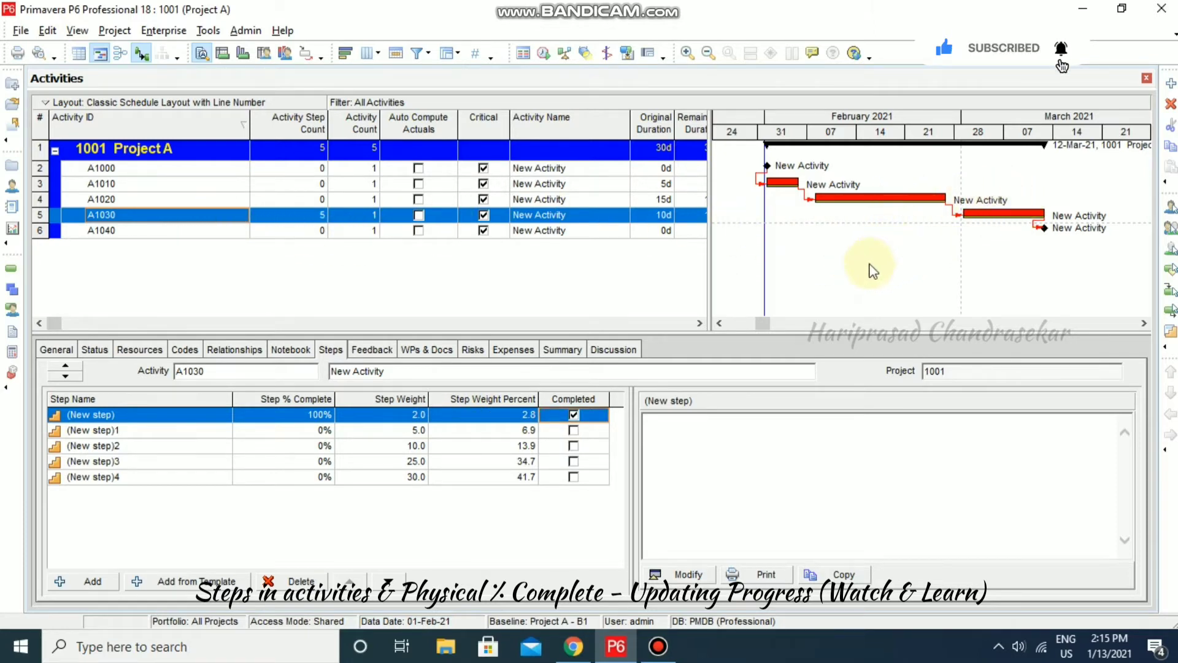
Open the Gantt chart's Bars settings and close them without changes.
{"action": "right_click", "coordinate": [920, 253]}
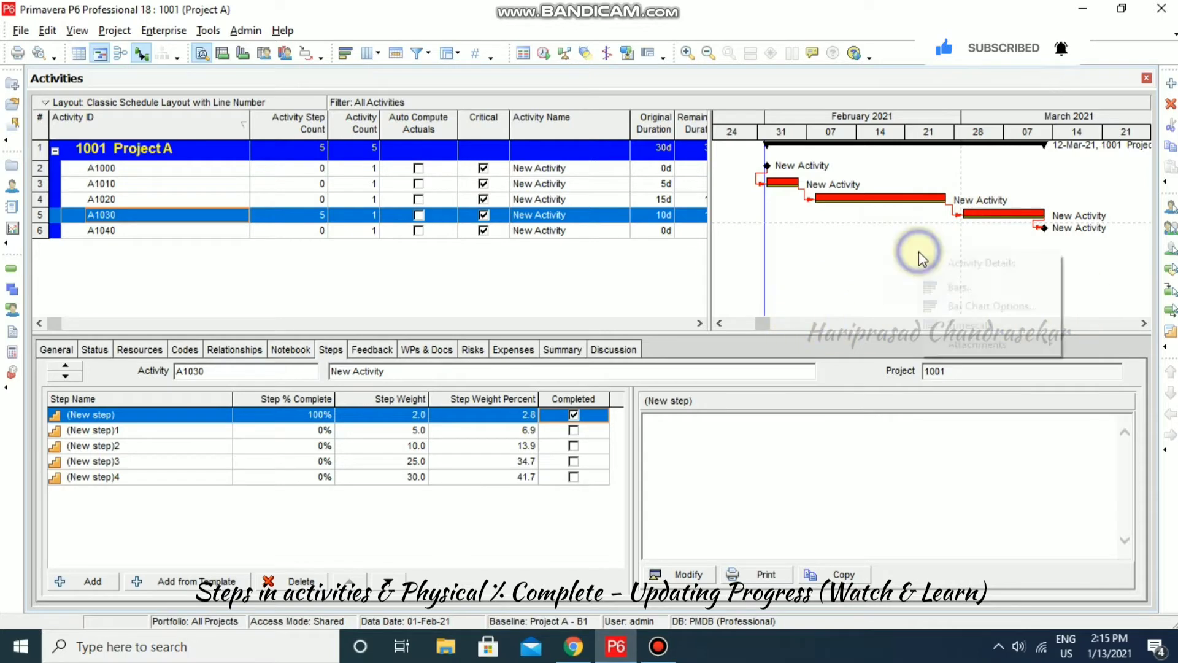
{"action": "left_click", "coordinate": [961, 287]}
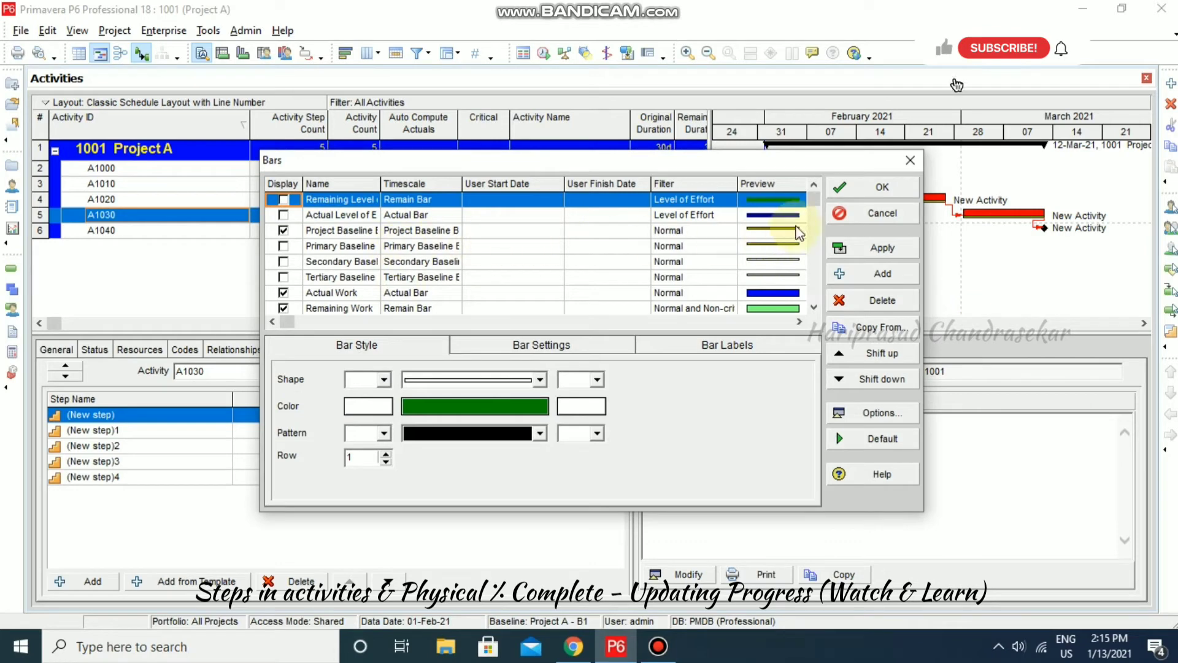
{"action": "left_click", "coordinate": [814, 307]}
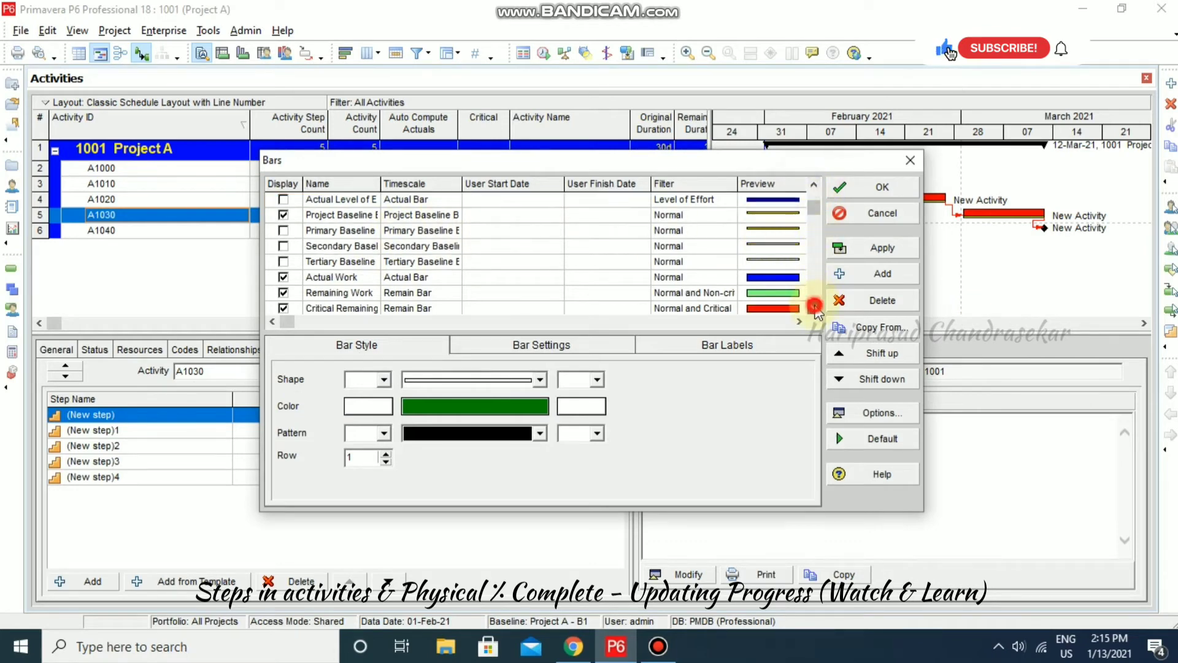
{"action": "left_click", "coordinate": [814, 307]}
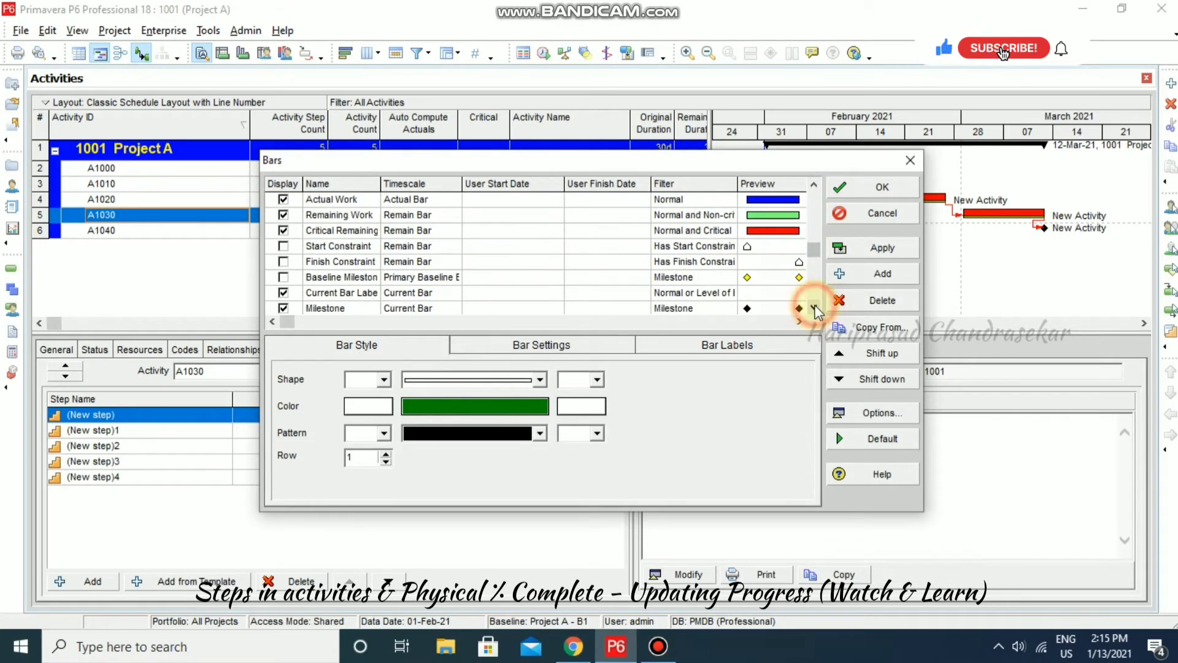
{"action": "left_click", "coordinate": [815, 307]}
{"action": "left_click", "coordinate": [814, 307]}
{"action": "left_click", "coordinate": [814, 307]}
{"action": "left_click", "coordinate": [815, 307]}
{"action": "left_click", "coordinate": [814, 307]}
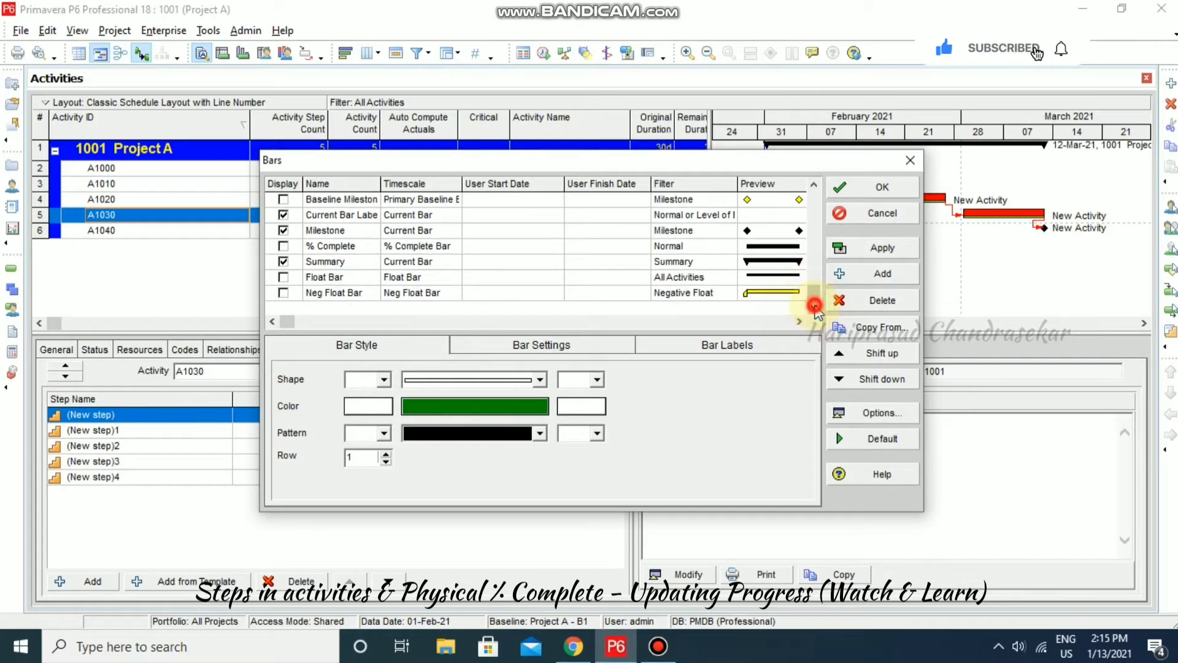
{"action": "left_click", "coordinate": [859, 215]}
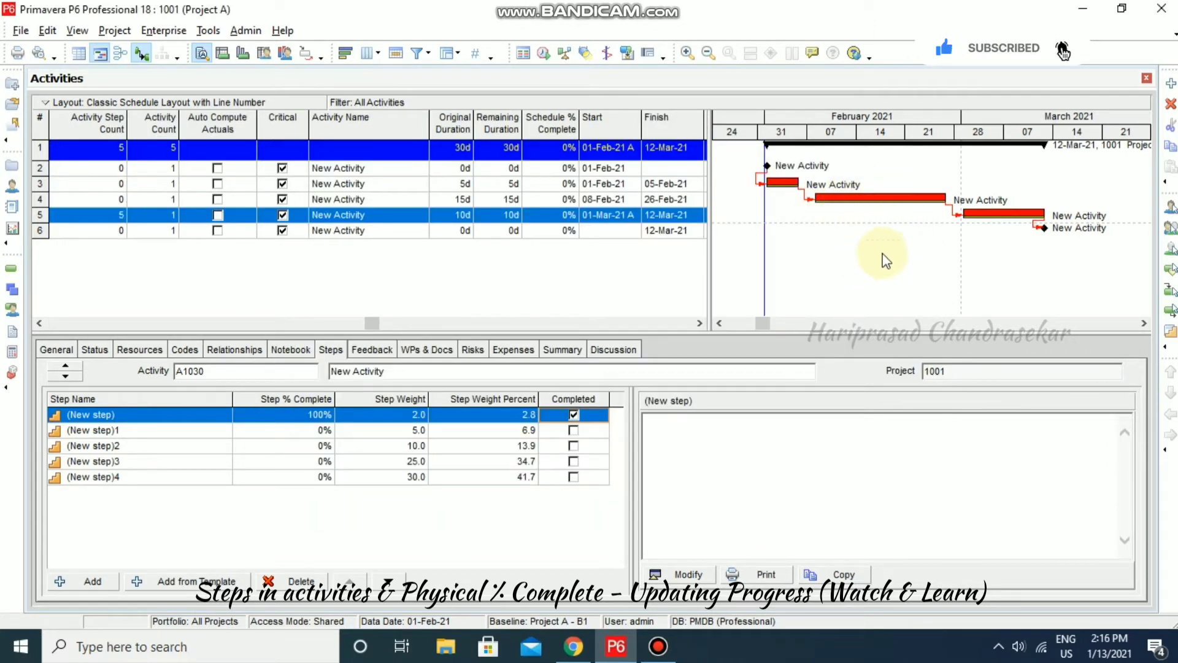
Tick Display for the % Complete bar in the Bars dialog, apply, and close it.
{"action": "right_click", "coordinate": [834, 241]}
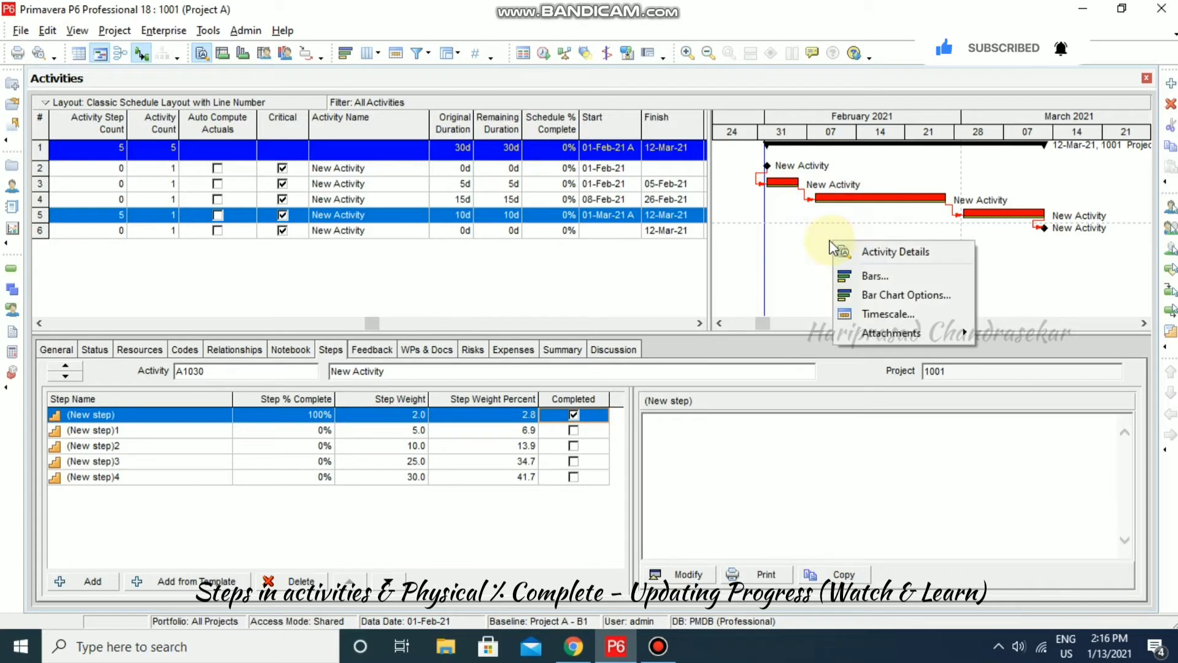
{"action": "left_click", "coordinate": [884, 277]}
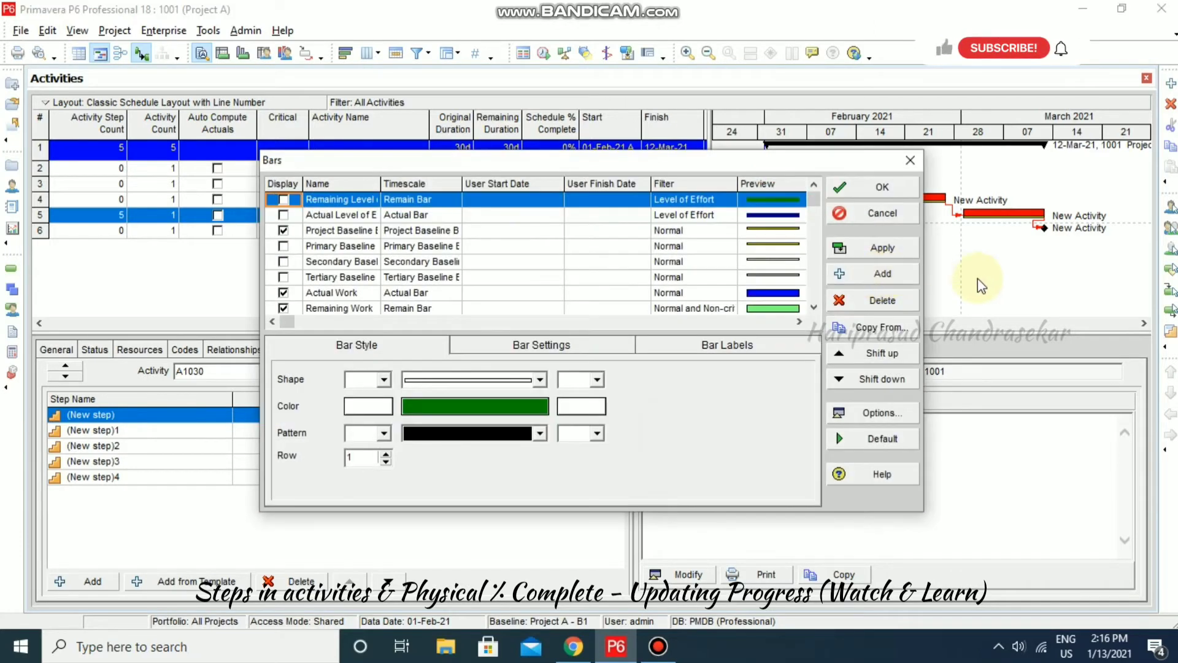
{"action": "scroll", "coordinate": [823, 314], "scroll_direction": "down", "scroll_amount": 1}
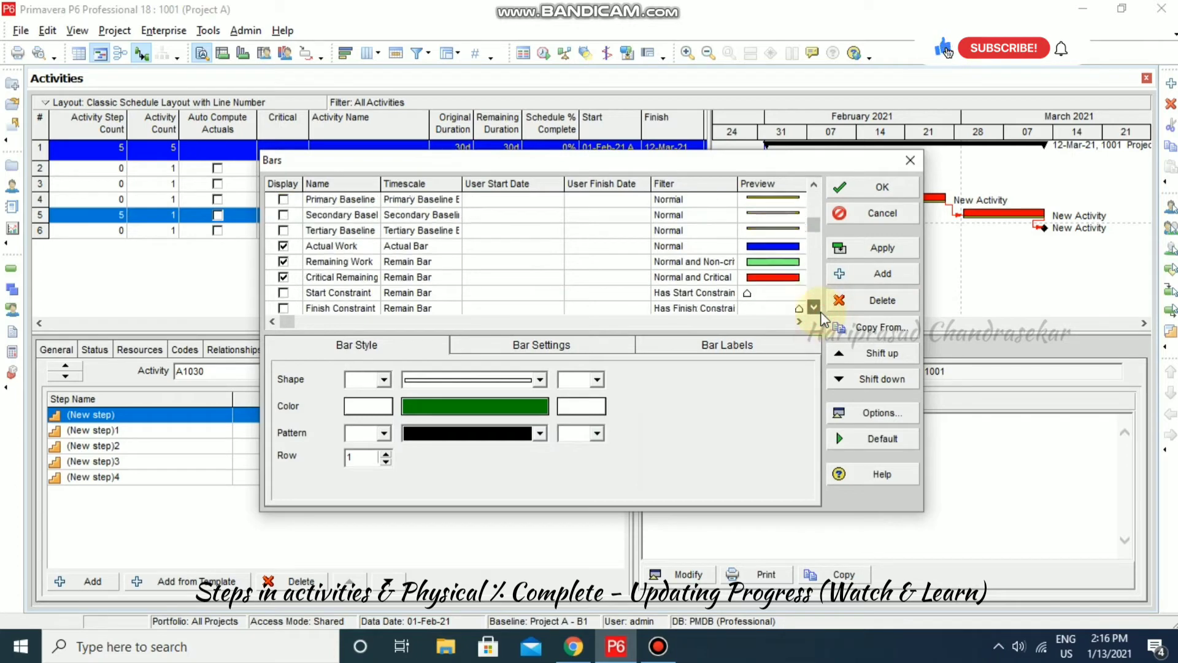
{"action": "left_click", "coordinate": [819, 311]}
{"action": "left_click", "coordinate": [819, 311]}
{"action": "left_click", "coordinate": [819, 311]}
{"action": "left_click", "coordinate": [818, 311]}
{"action": "left_click", "coordinate": [819, 311]}
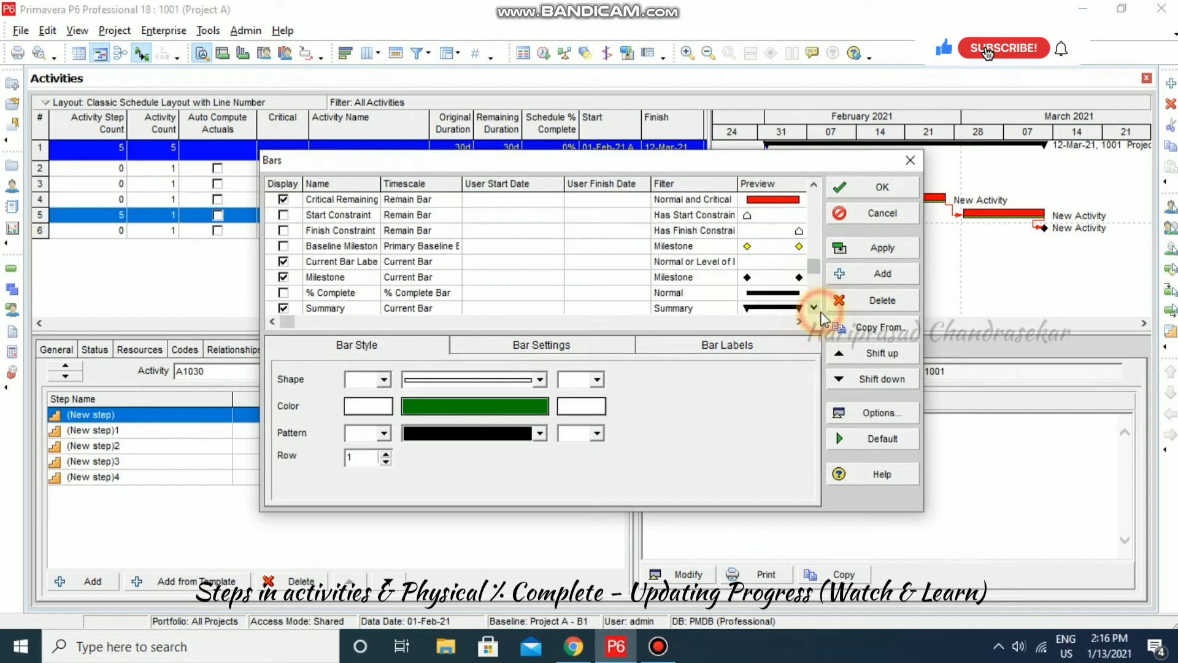
{"action": "left_click", "coordinate": [283, 293]}
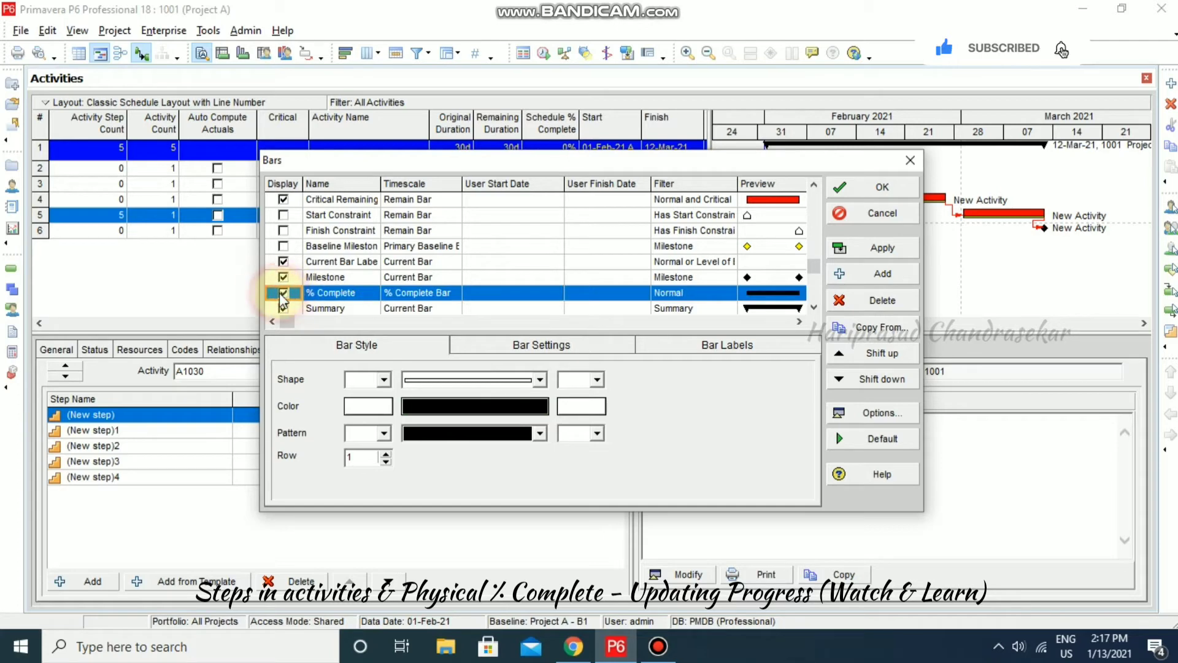
{"action": "left_click", "coordinate": [880, 249]}
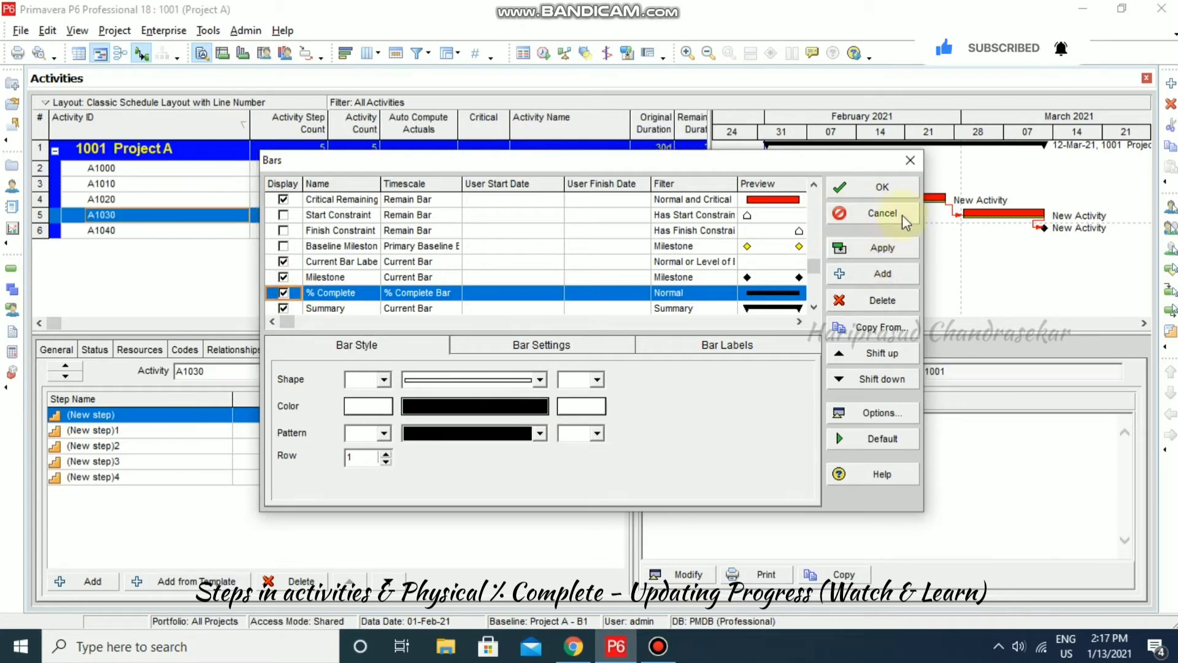
{"action": "left_click", "coordinate": [898, 188]}
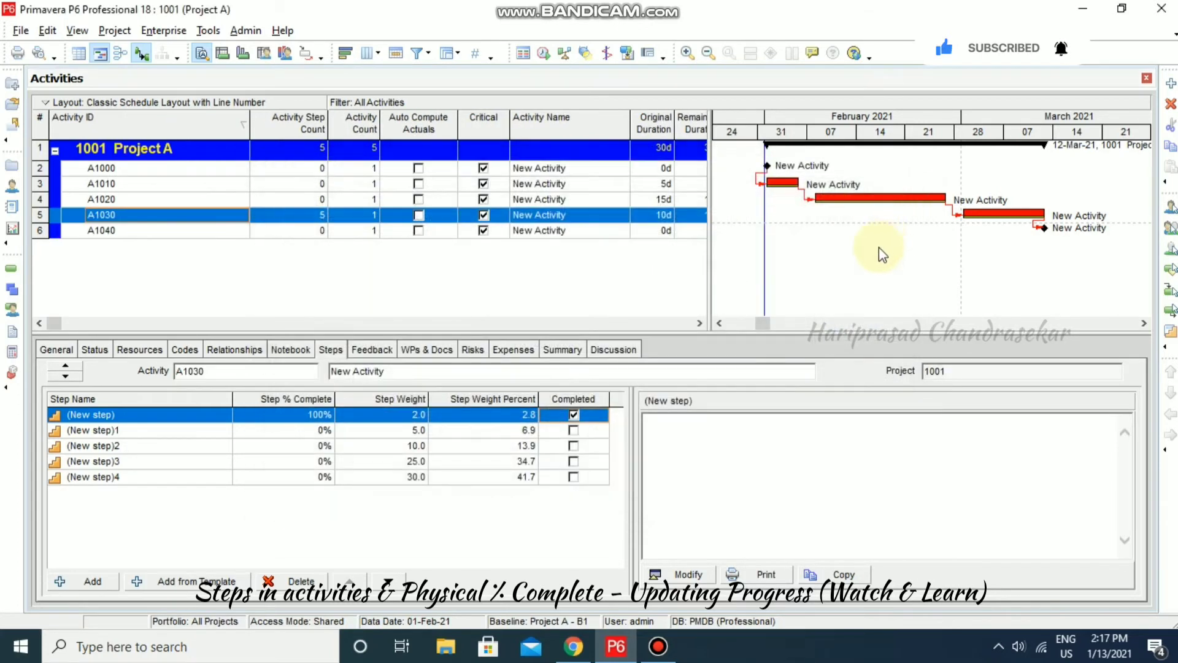
Review A1030's General and Status details, including its Physical percent complete.
{"action": "left_click", "coordinate": [700, 324]}
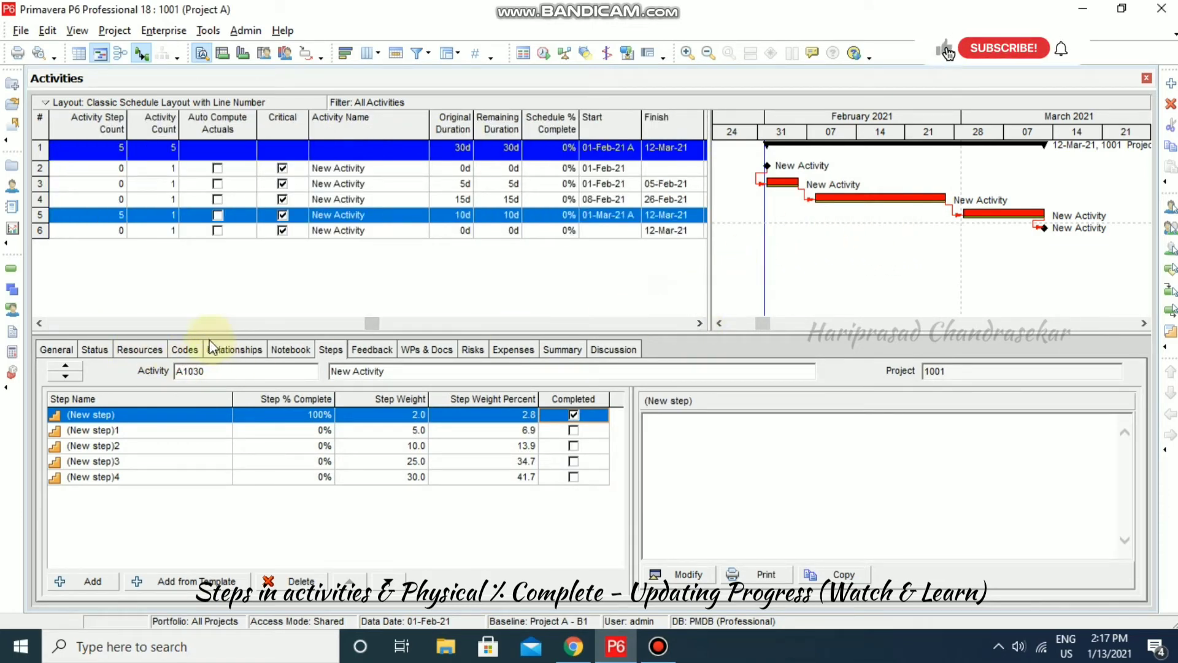
{"action": "left_click", "coordinate": [115, 352]}
{"action": "left_click", "coordinate": [102, 348]}
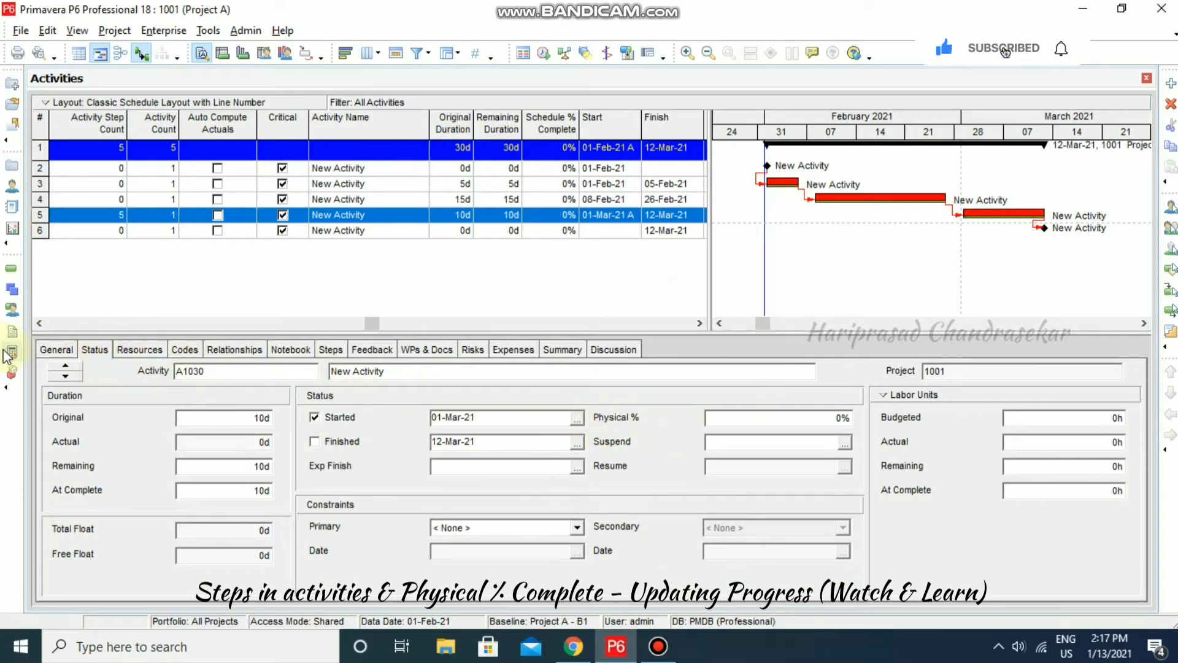
{"action": "left_click", "coordinate": [56, 349]}
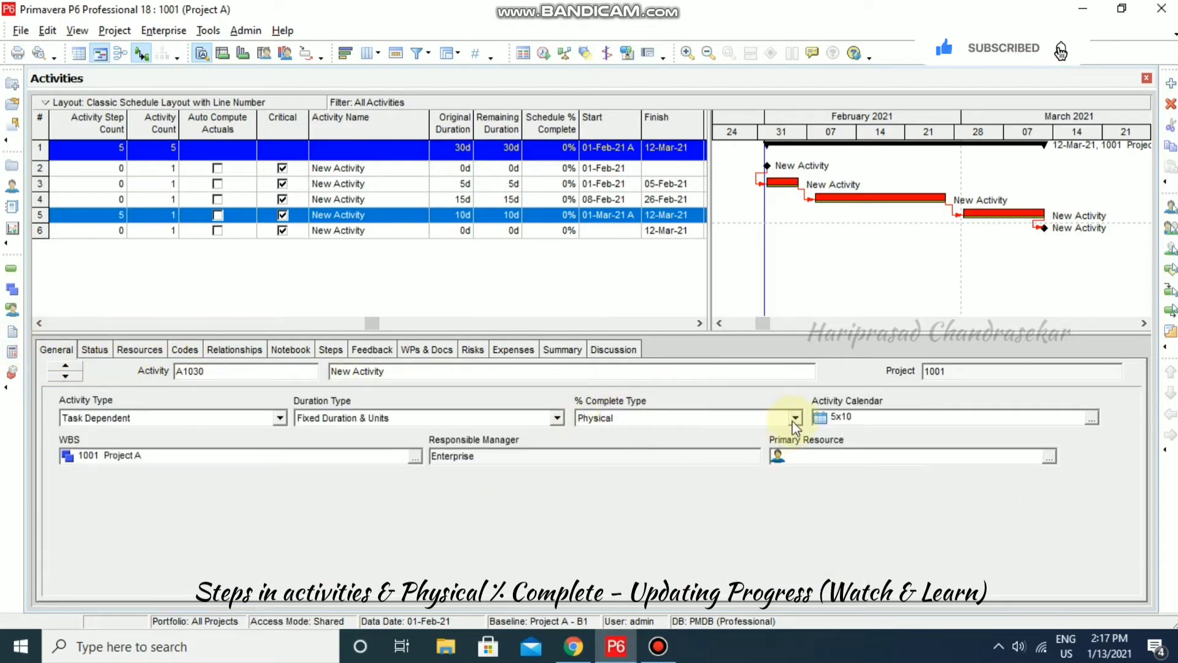
{"action": "left_click", "coordinate": [95, 349]}
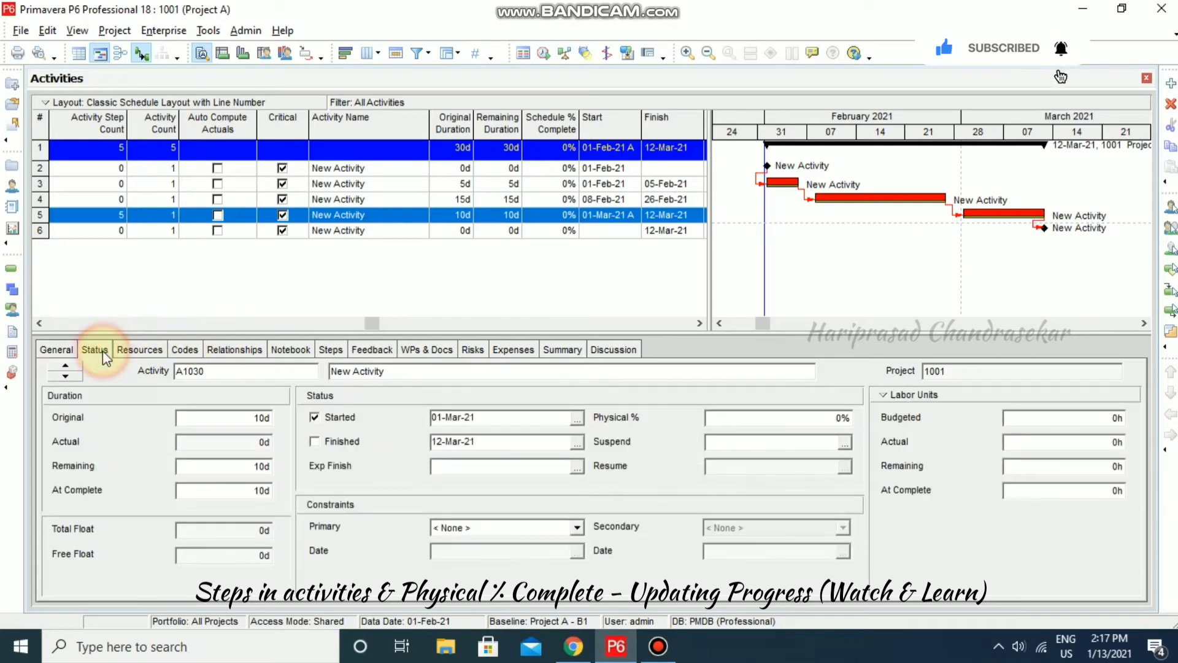
{"action": "left_click", "coordinate": [743, 417]}
{"action": "left_click", "coordinate": [744, 439]}
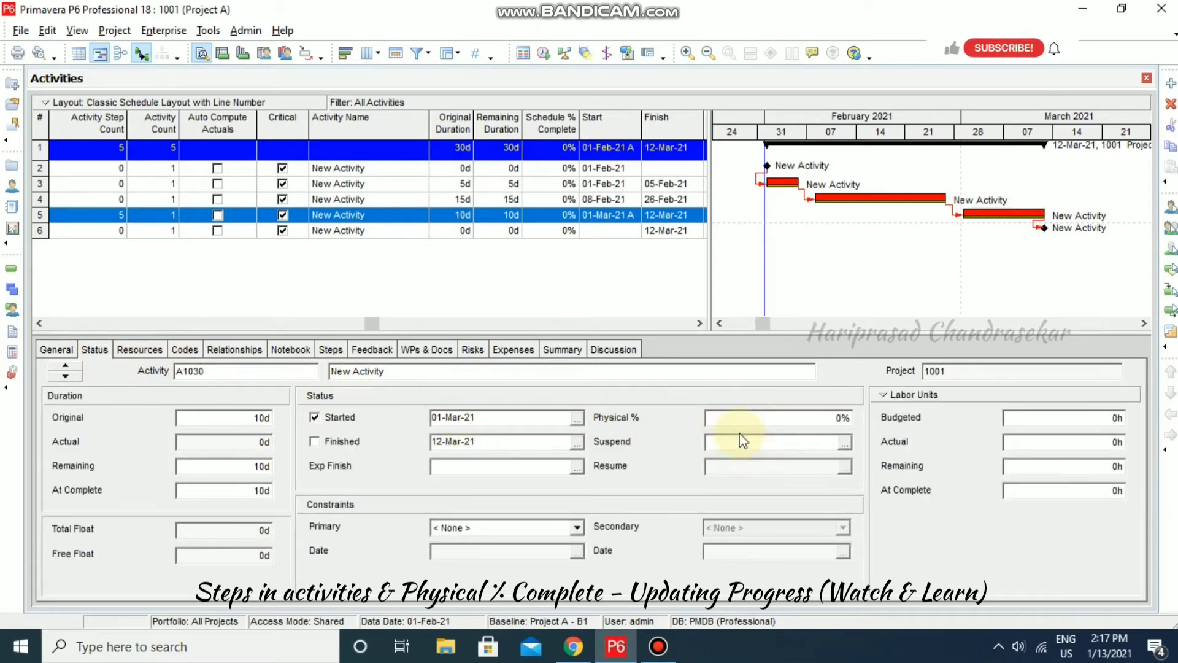
Tick Completed for the second step, (New step)1, then return to A1030's Status details.
{"action": "left_click", "coordinate": [344, 350]}
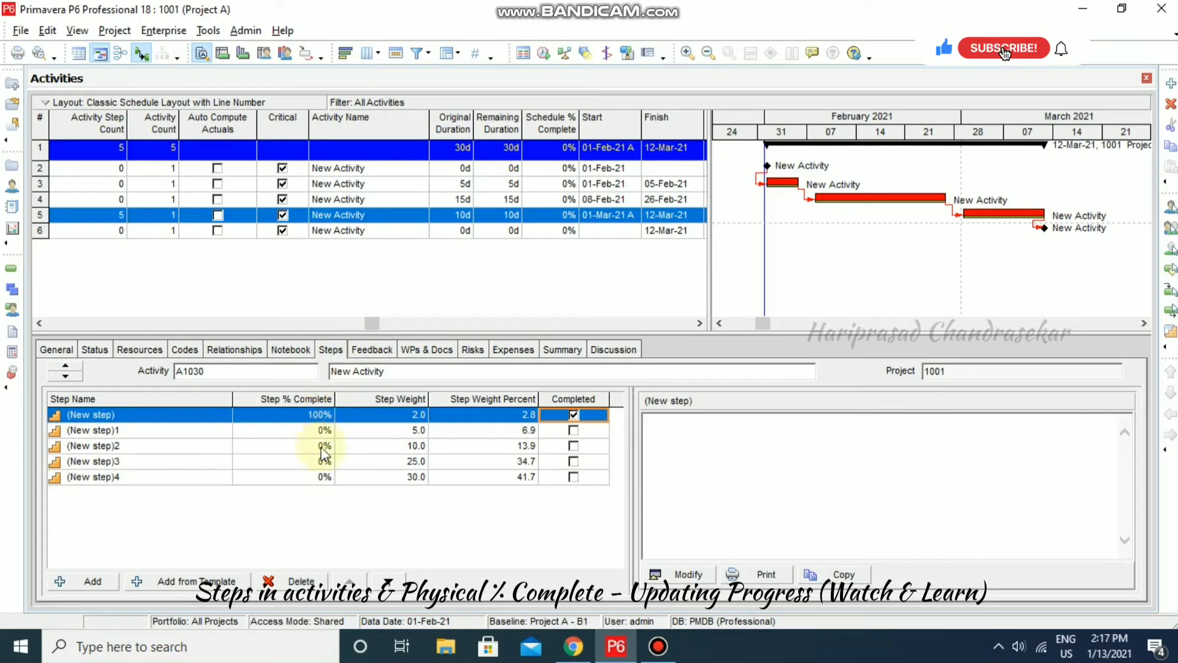
{"action": "left_click", "coordinate": [572, 431]}
{"action": "left_click", "coordinate": [572, 431]}
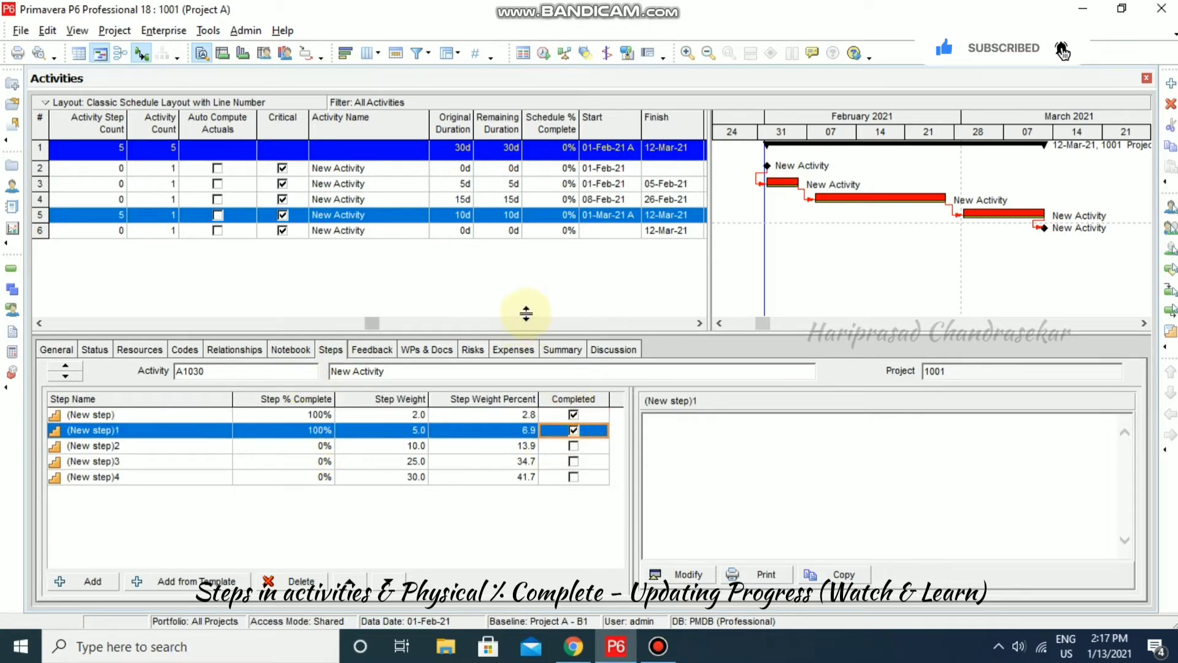
{"action": "left_click", "coordinate": [106, 349]}
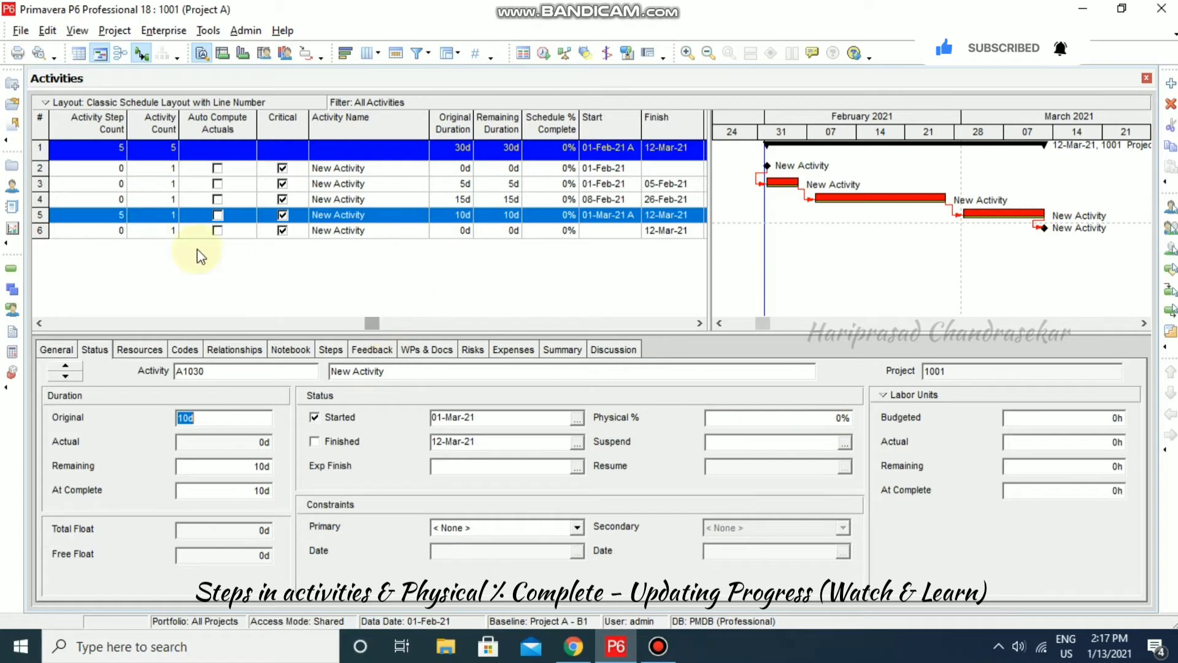
Enable 'Activity percent complete based on activity steps' for project 1001, confirm, and return to Activities.
{"action": "left_click", "coordinate": [111, 30]}
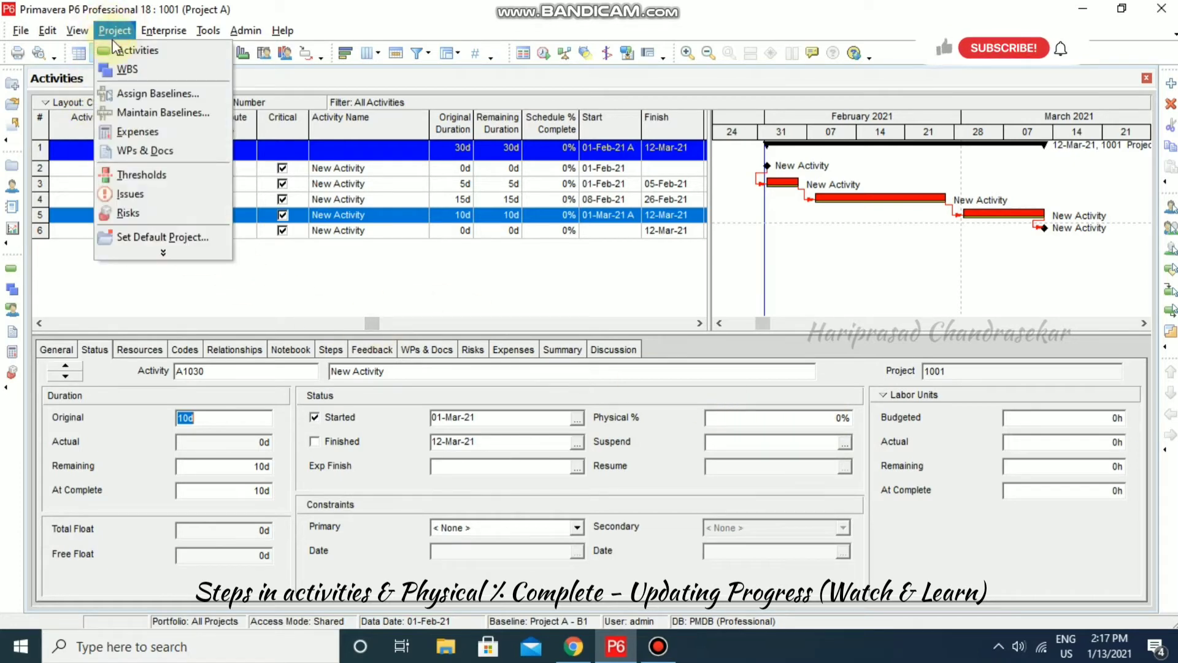
{"action": "left_click", "coordinate": [114, 30]}
{"action": "left_click", "coordinate": [164, 30]}
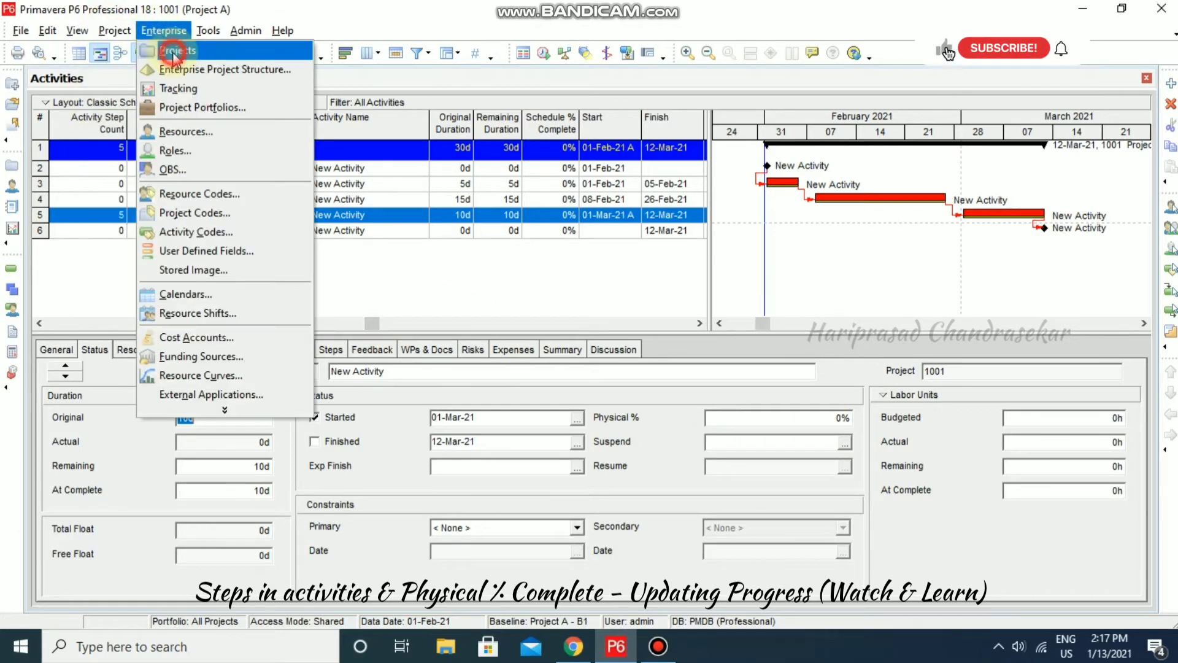
{"action": "left_click", "coordinate": [171, 48]}
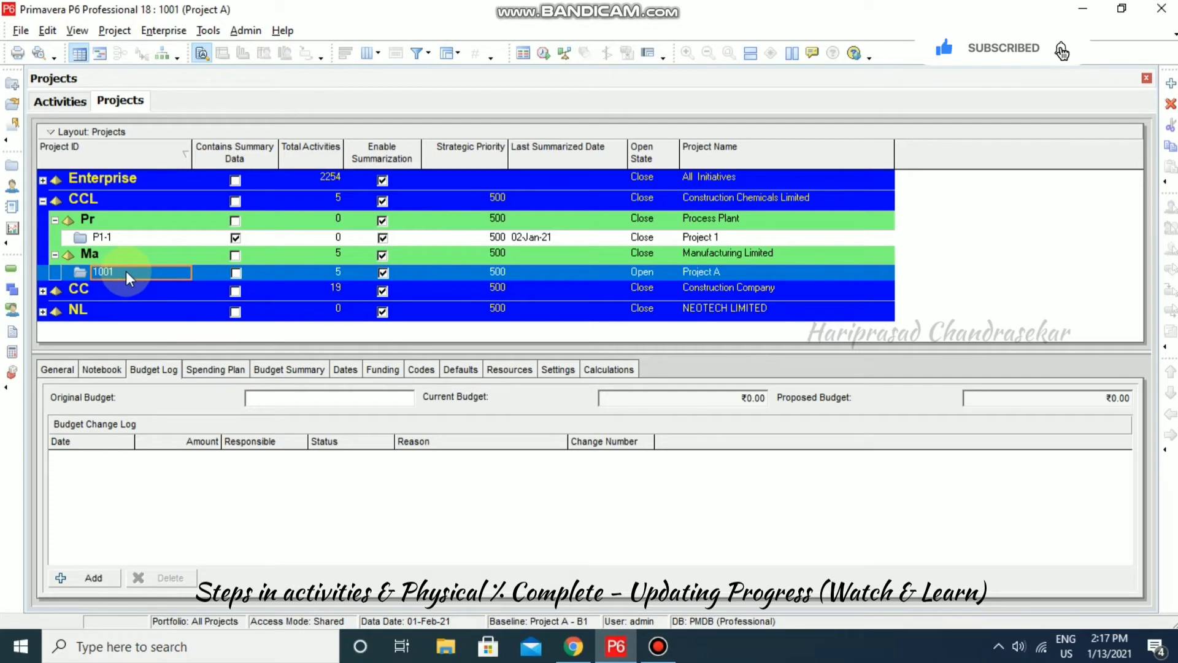
{"action": "left_click", "coordinate": [616, 368]}
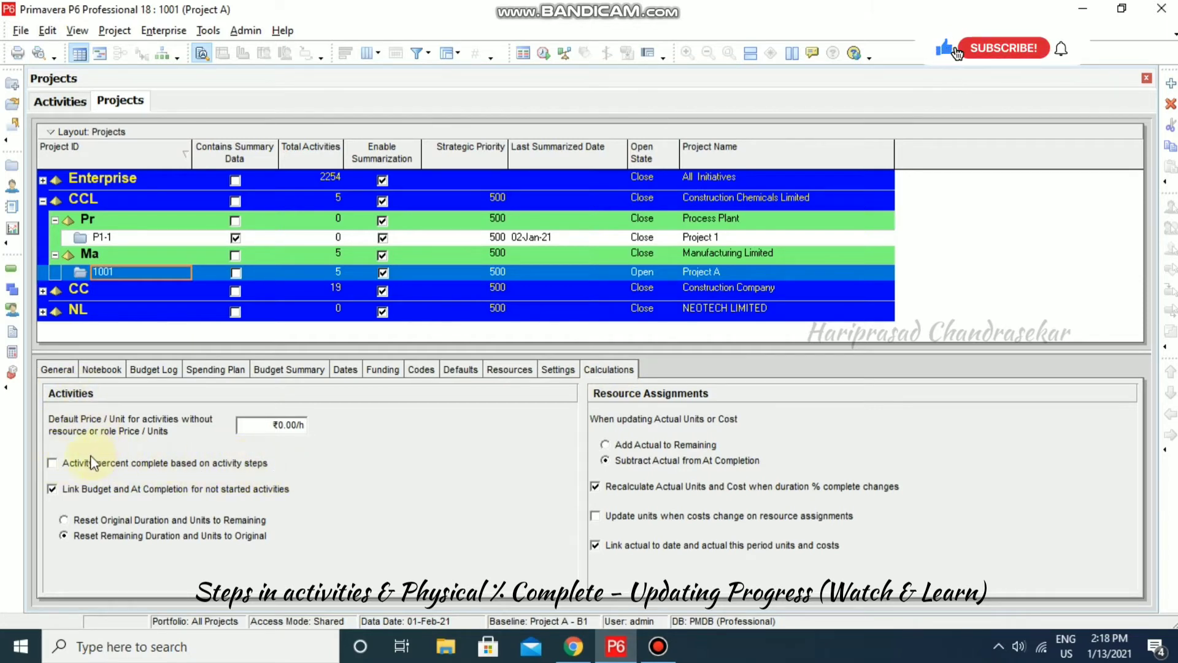
{"action": "left_click", "coordinate": [52, 463]}
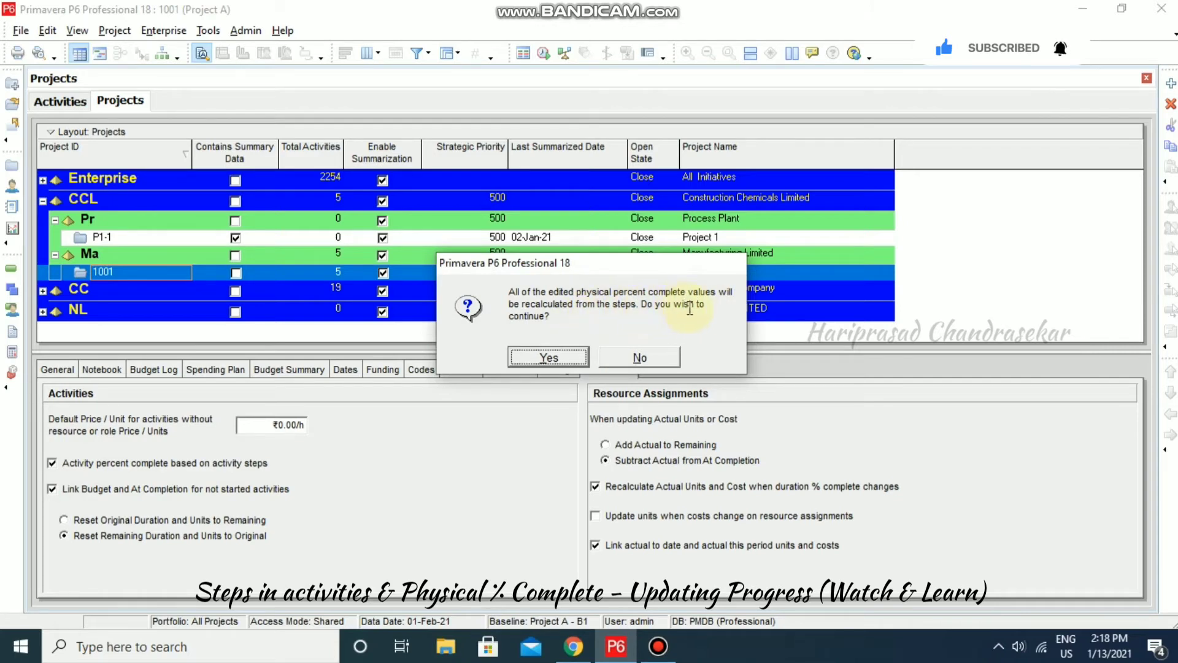
{"action": "left_click", "coordinate": [548, 358]}
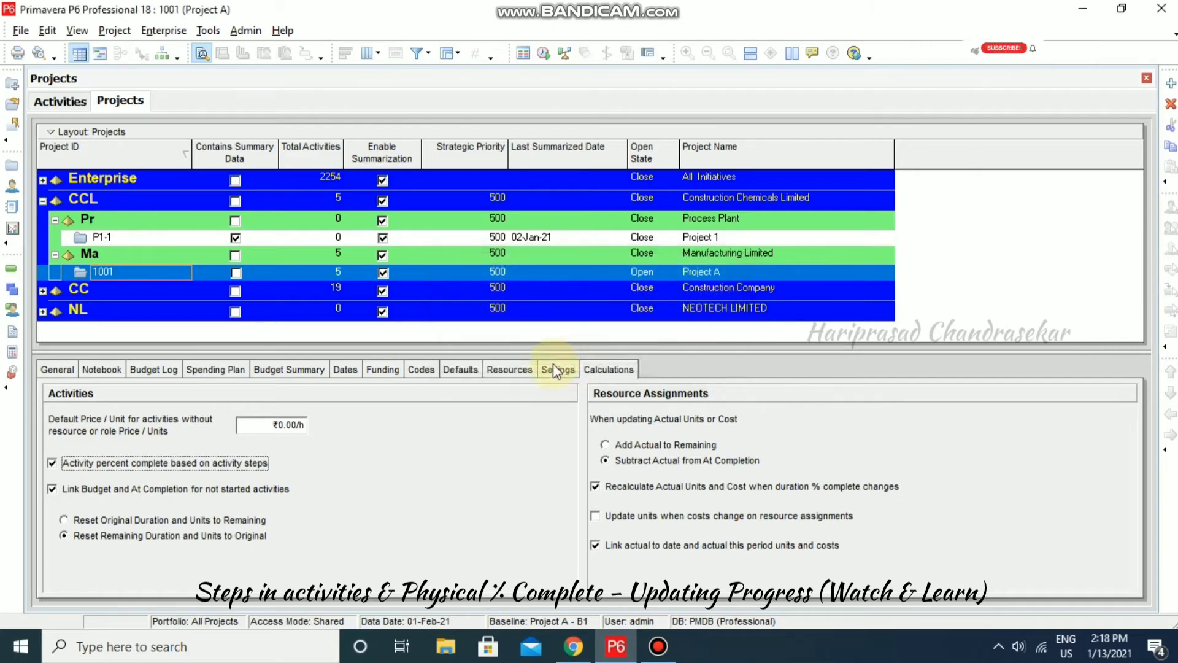
{"action": "left_click", "coordinate": [57, 111]}
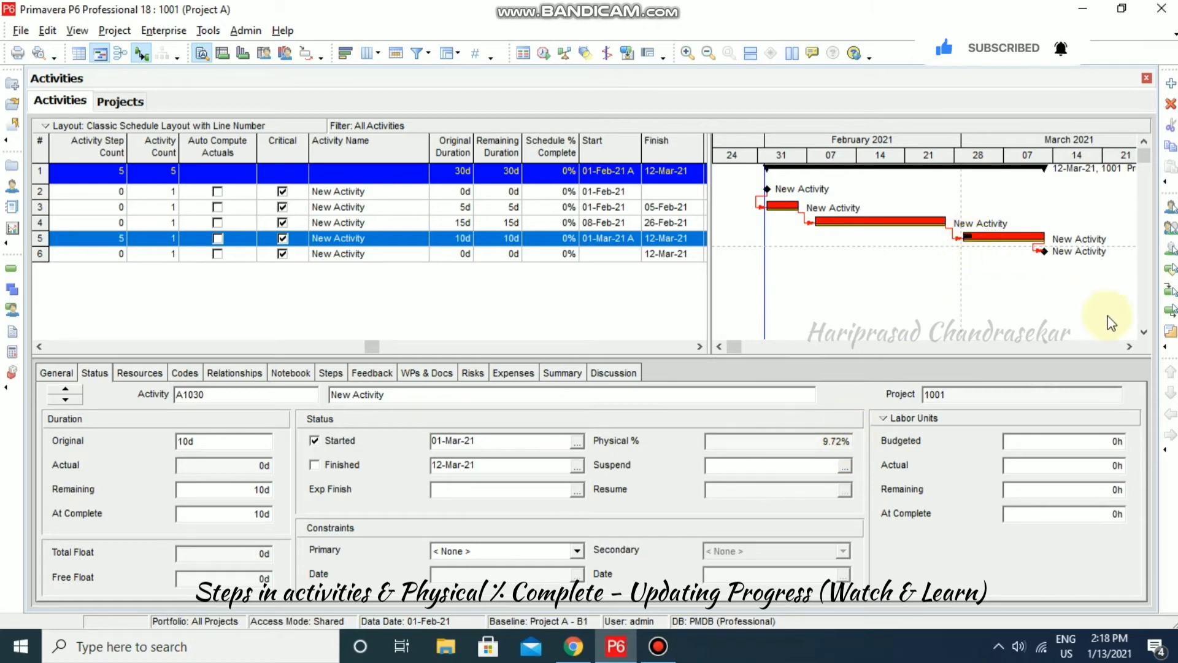
Mark A1030's (New step)2 and (New step)3 as completed.
{"action": "left_click_drag", "start_coordinate": [1018, 164], "coordinate": [1066, 158]}
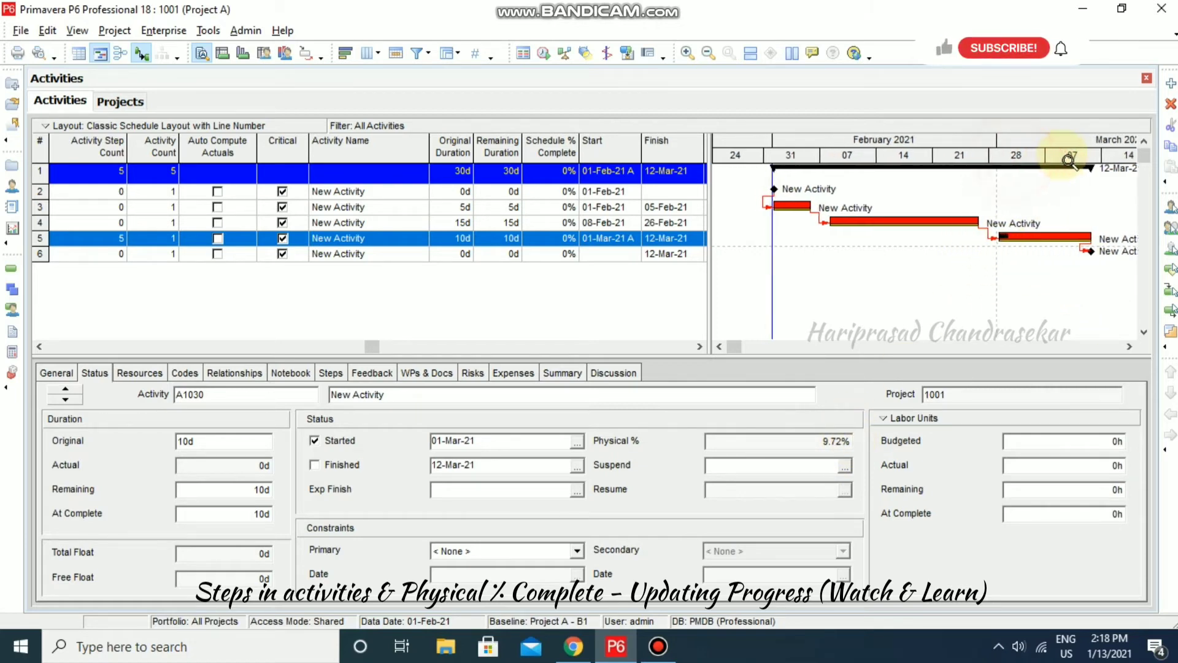
{"action": "left_click", "coordinate": [1129, 347]}
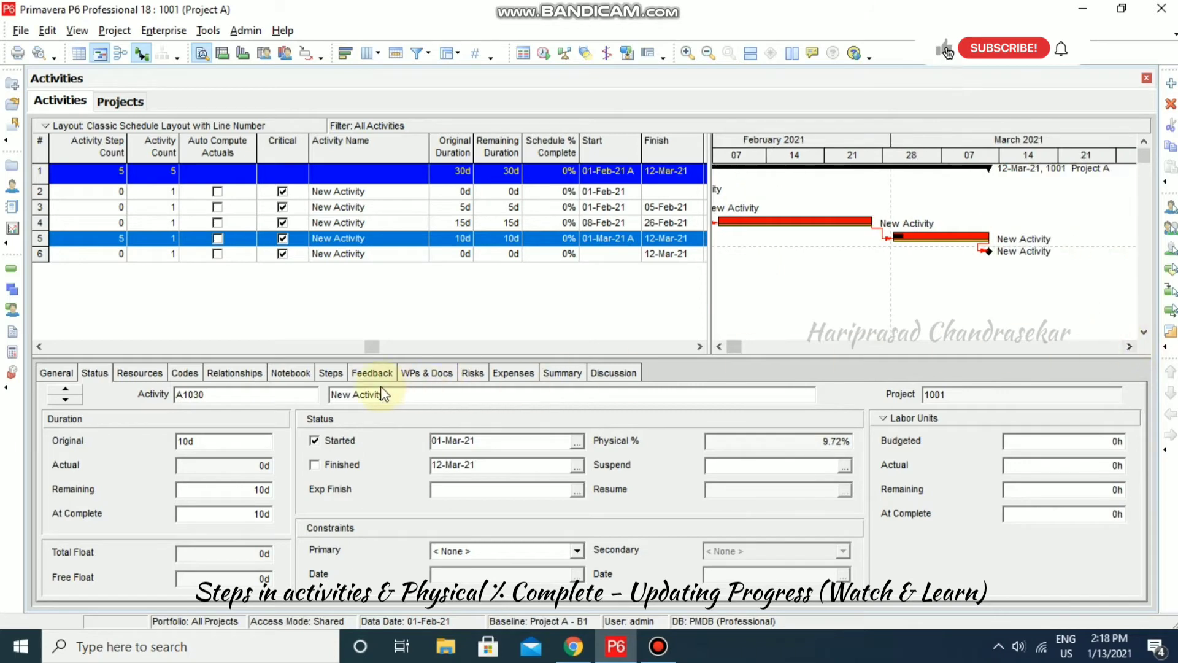
{"action": "left_click", "coordinate": [331, 373]}
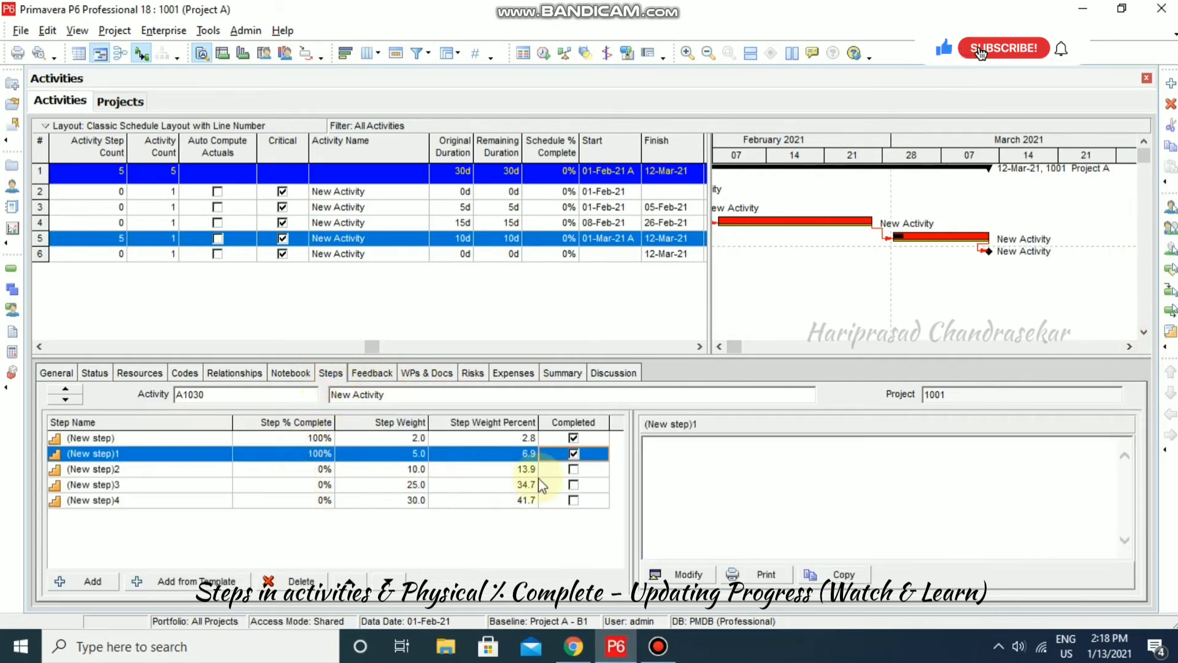
{"action": "left_click", "coordinate": [573, 470]}
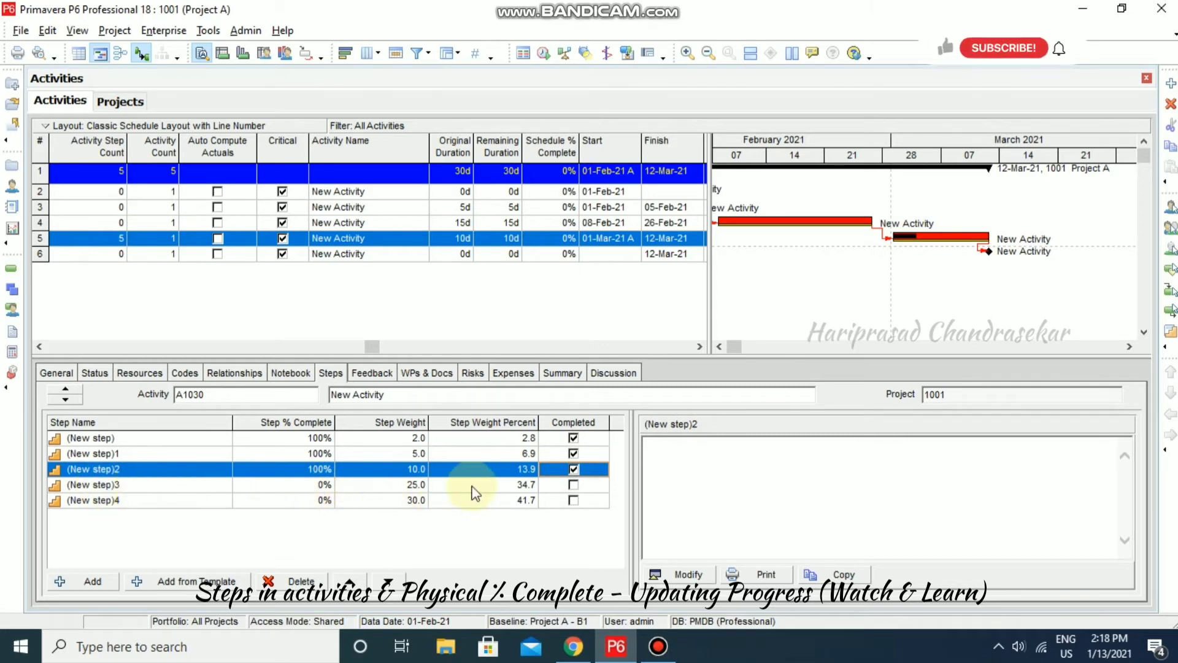
{"action": "left_click", "coordinate": [573, 484]}
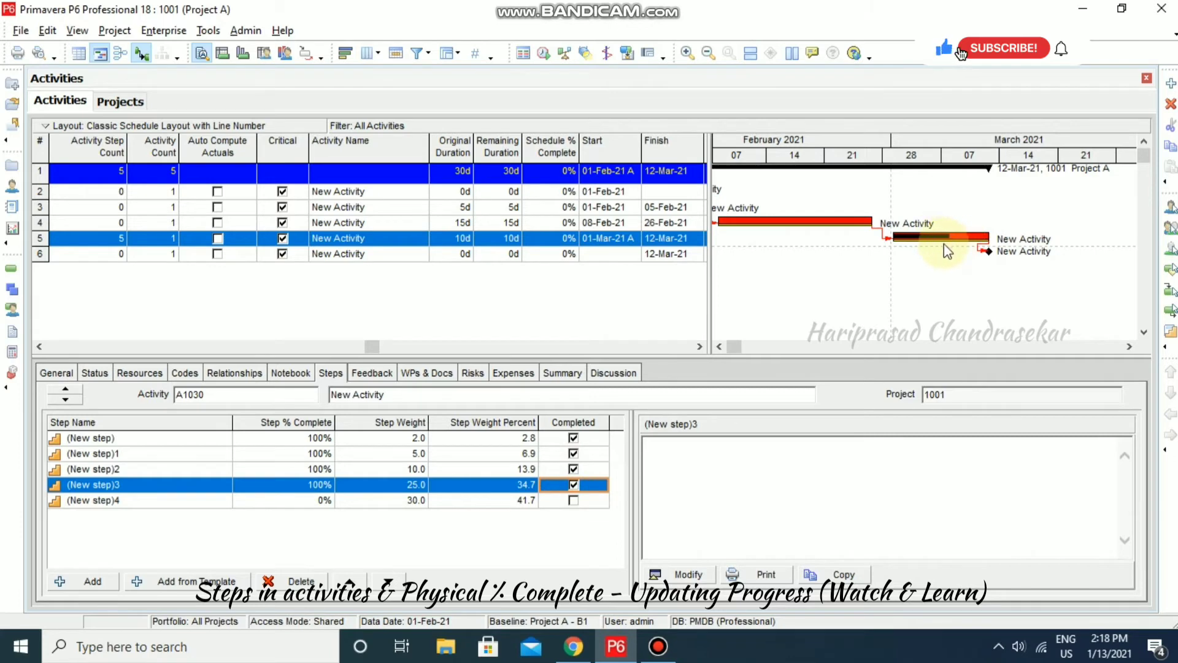
Confirm A1030's Physical % now reads 58.33%, then return to its steps.
{"action": "left_click", "coordinate": [94, 372]}
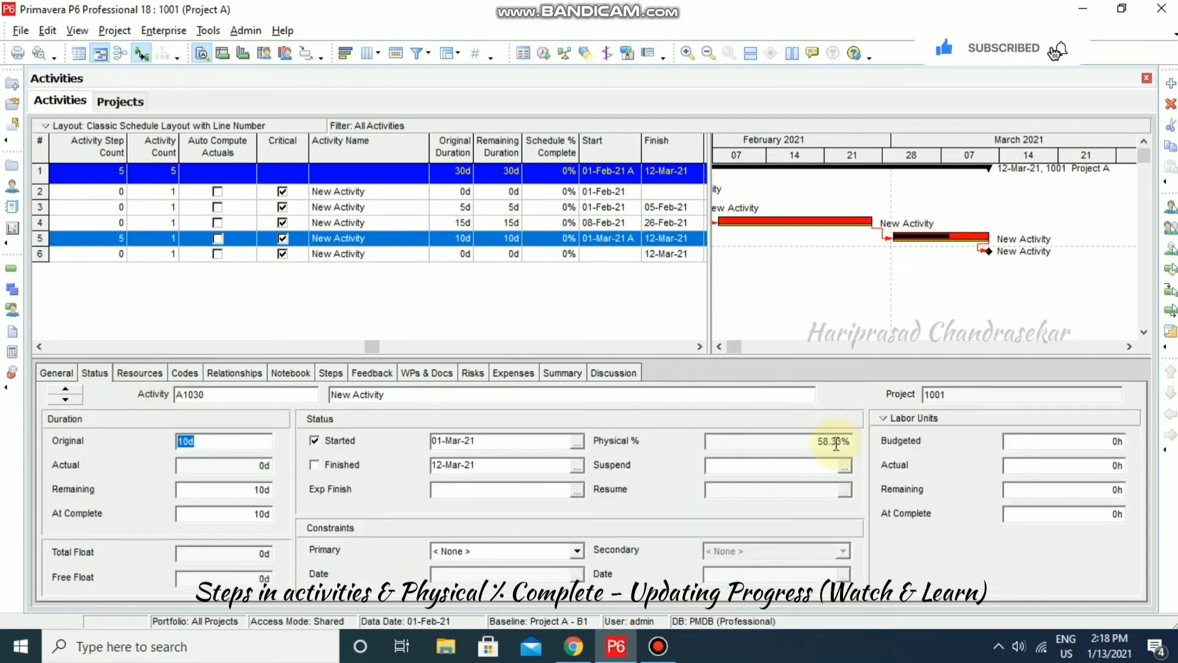
{"action": "left_click", "coordinate": [798, 323]}
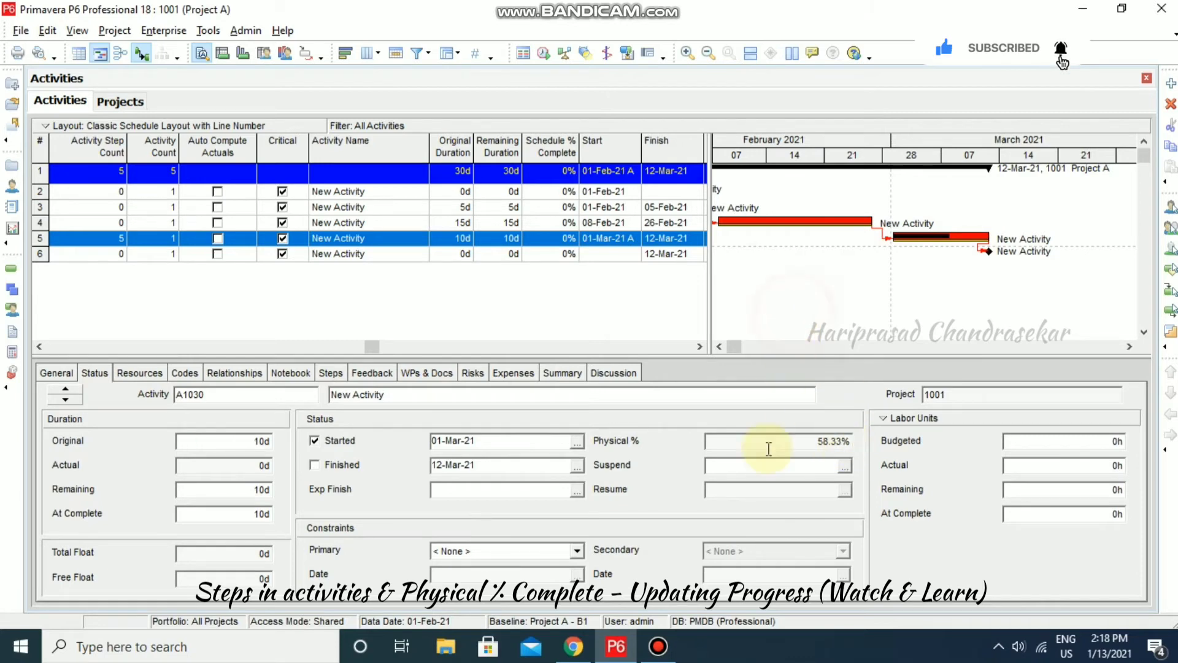
{"action": "left_click", "coordinate": [330, 373]}
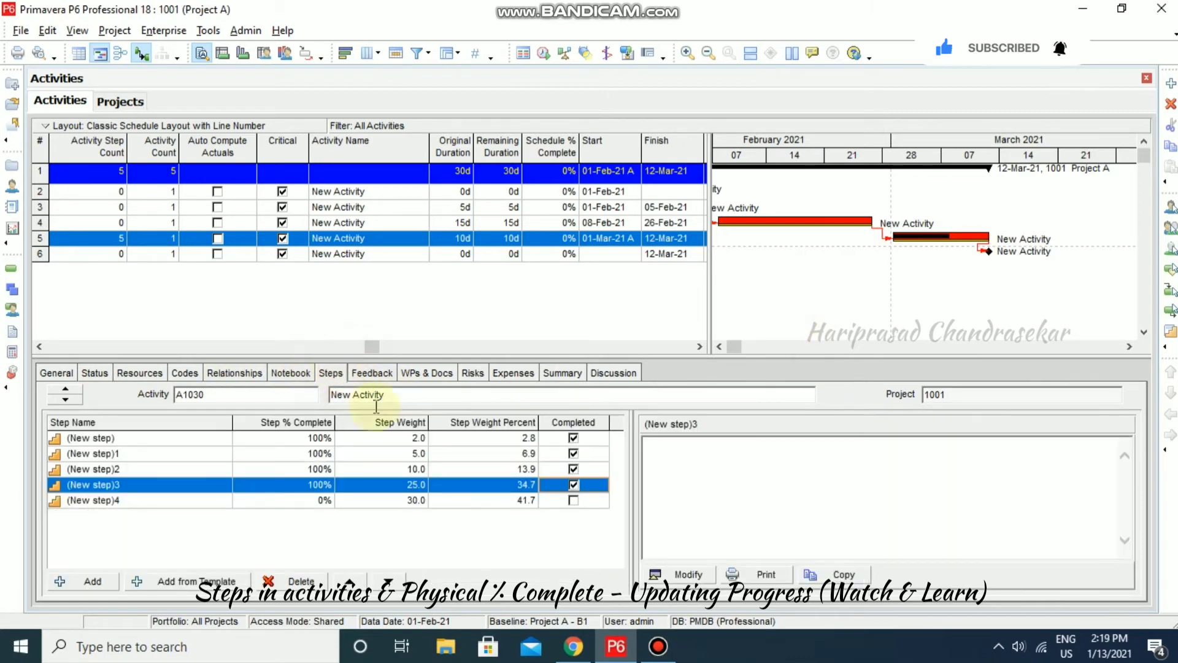
Enter 75 as (New step)4's step percent complete.
{"action": "left_click", "coordinate": [324, 500]}
{"action": "left_click", "coordinate": [326, 500]}
{"action": "type", "text": "75"}
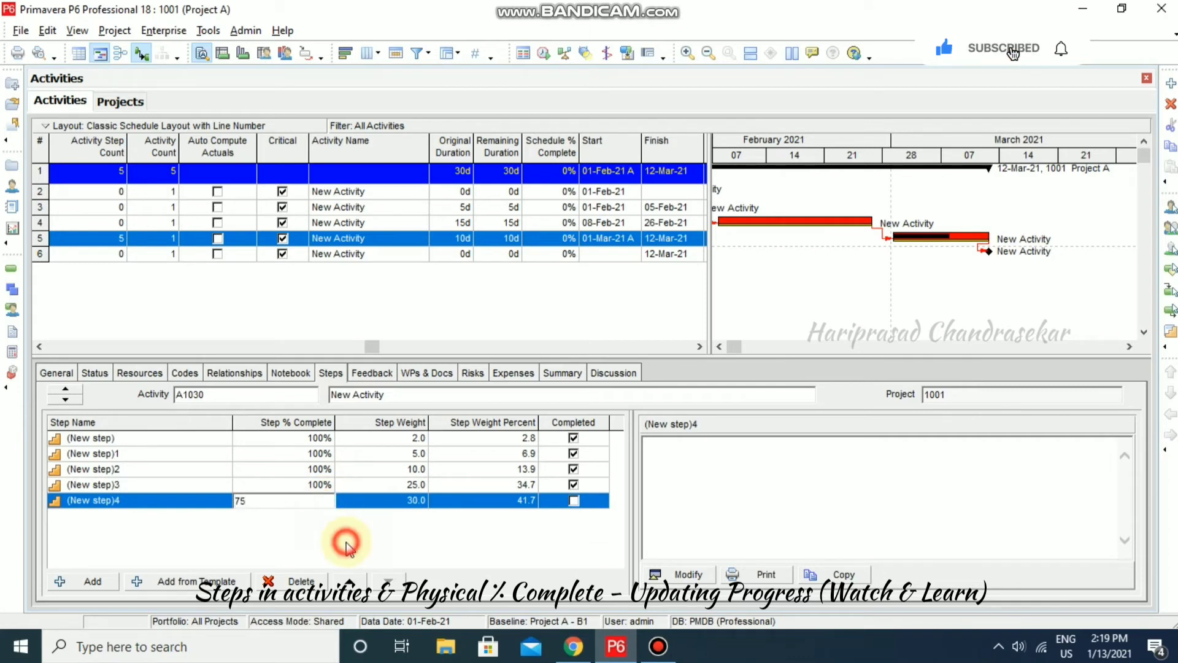
{"action": "left_click", "coordinate": [349, 547]}
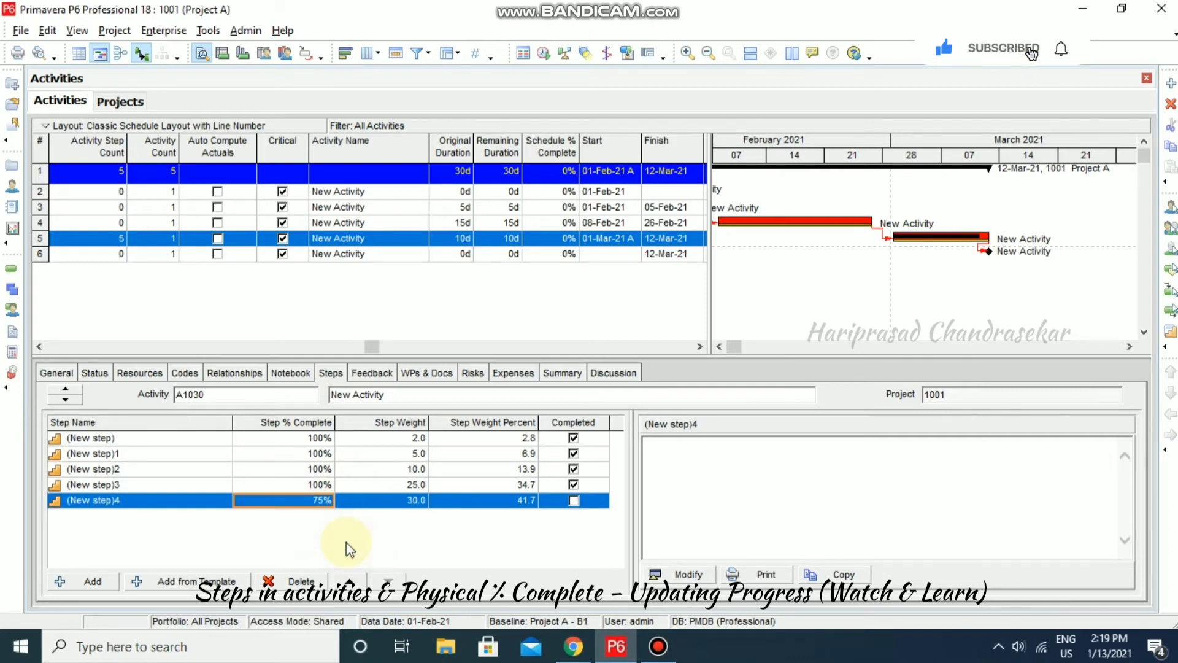
{"action": "left_click", "coordinate": [984, 244]}
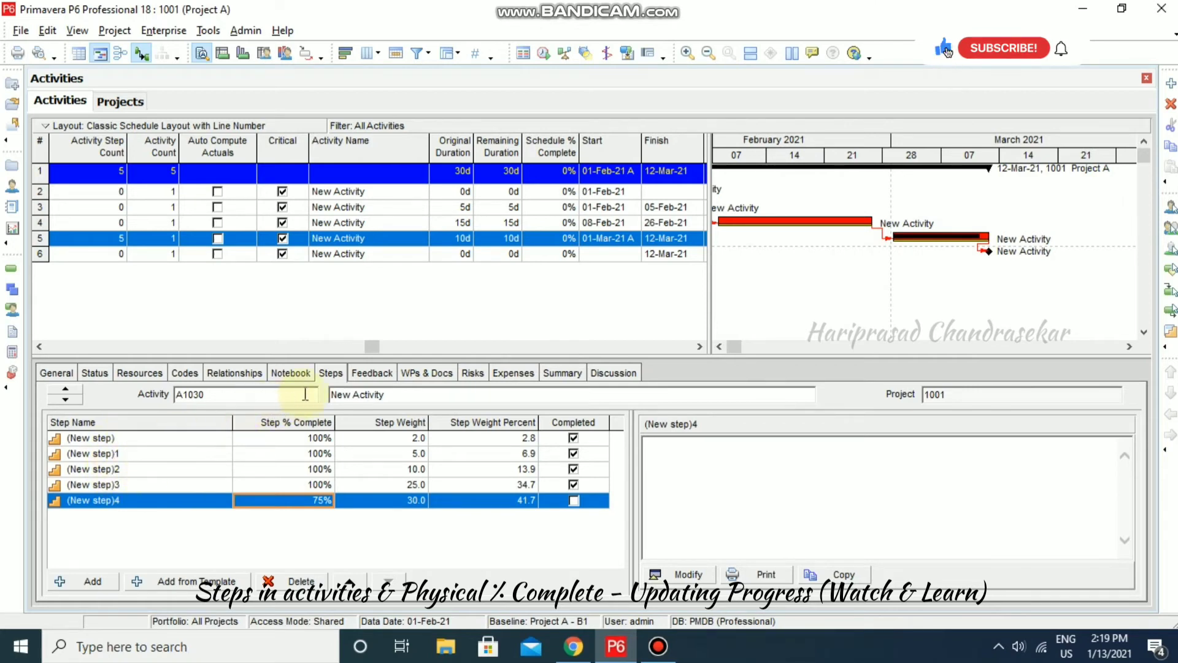
Review A1030's Physical % of 89.58% and its percent complete type, then return to the steps.
{"action": "left_click", "coordinate": [106, 376]}
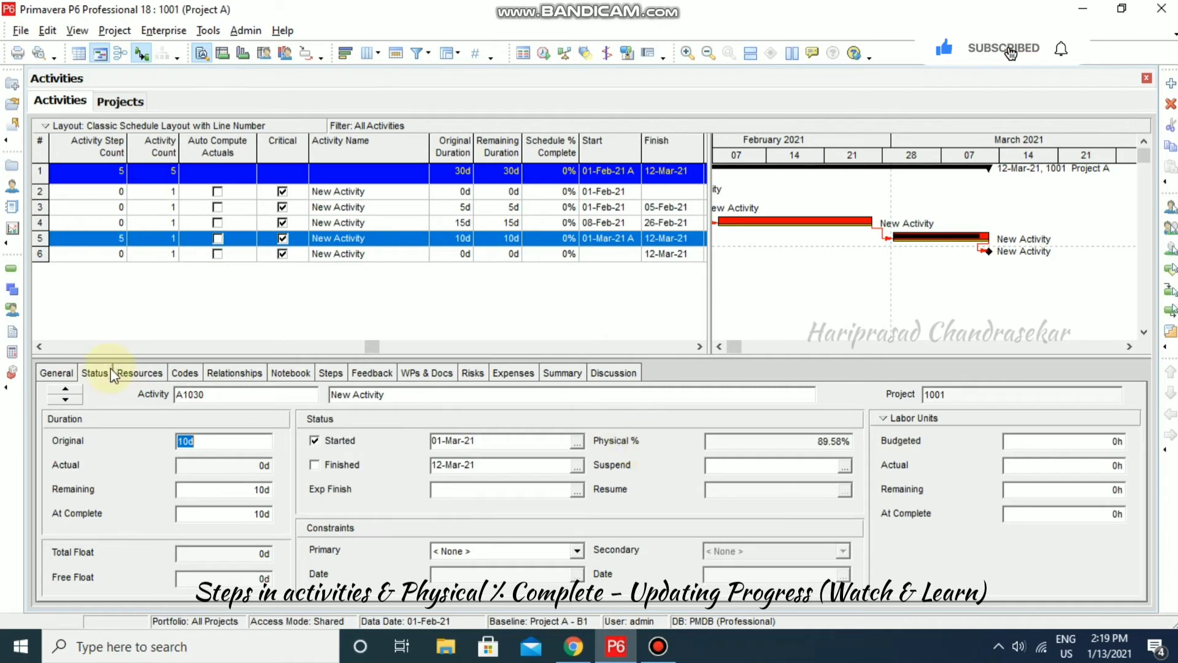
{"action": "left_click", "coordinate": [56, 372]}
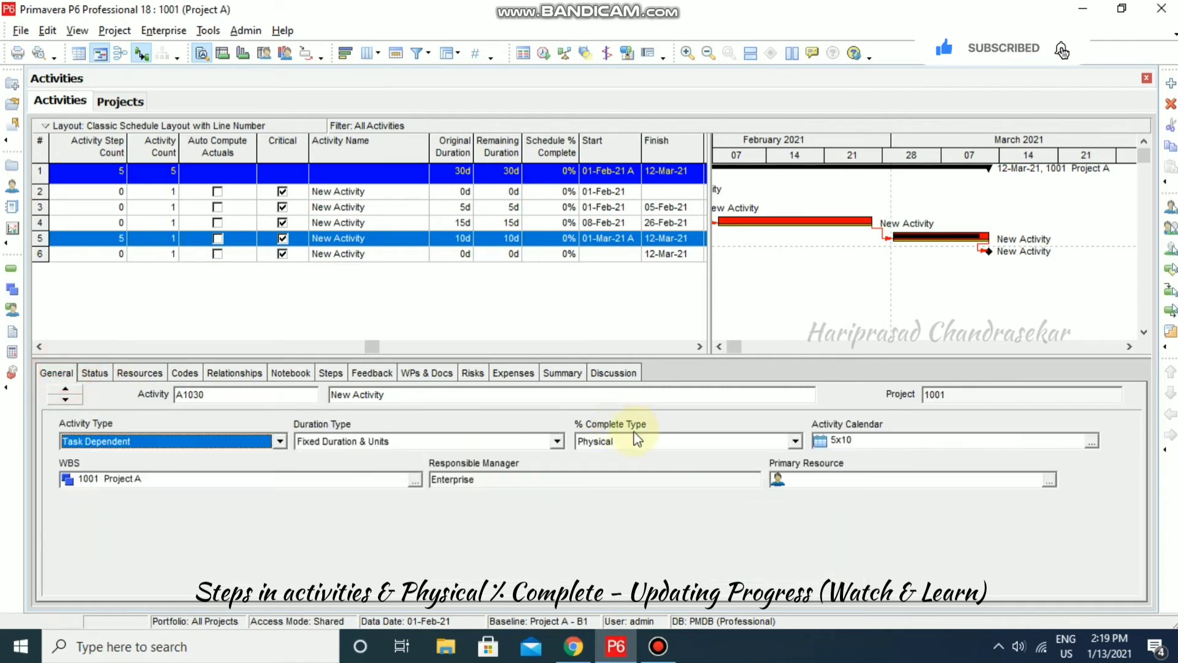
{"action": "left_click", "coordinate": [95, 373]}
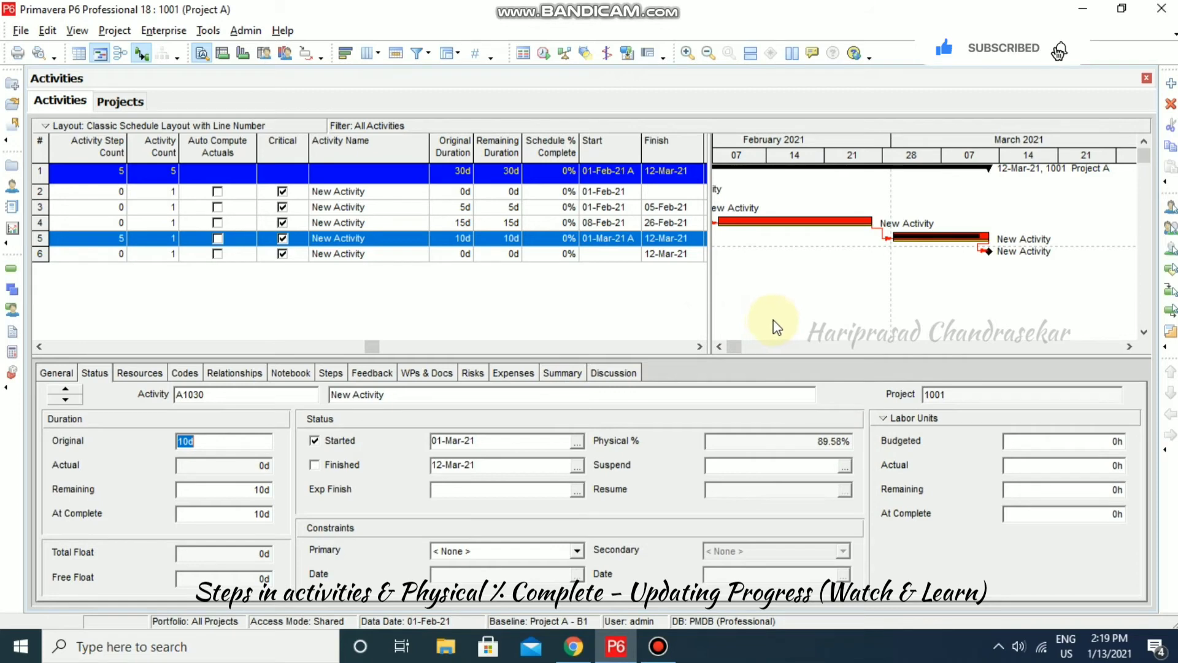
{"action": "left_click", "coordinate": [332, 373]}
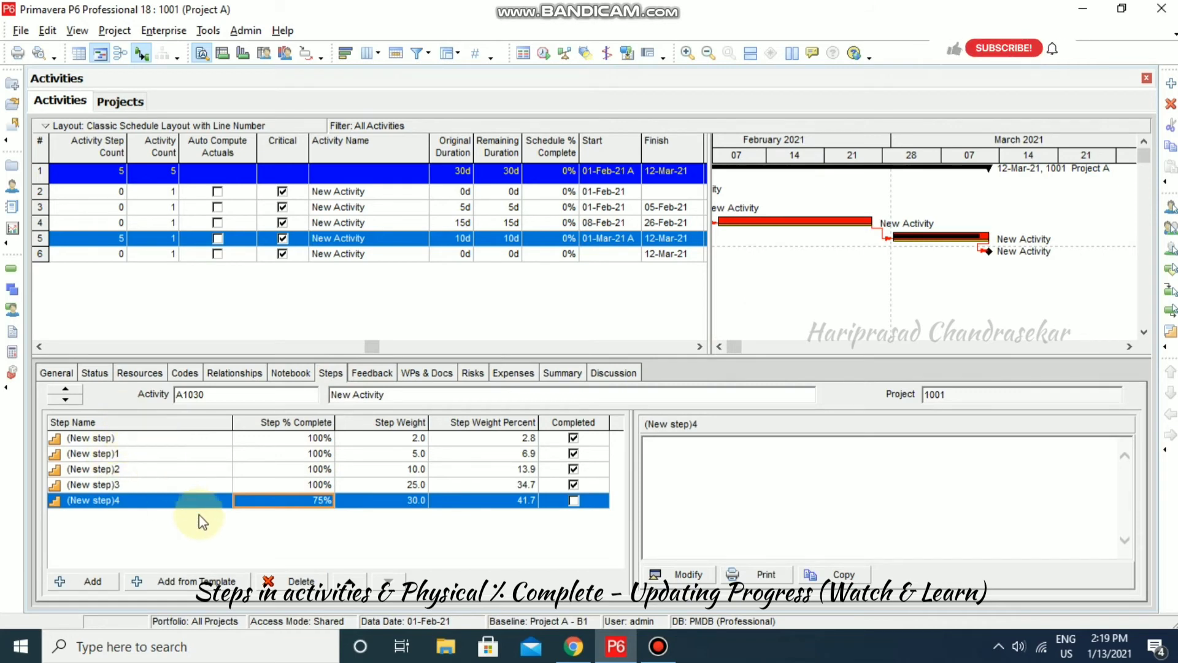
Create a step template from A1030's five weighted steps, keeping the default name (New step template).
{"action": "right_click", "coordinate": [214, 533]}
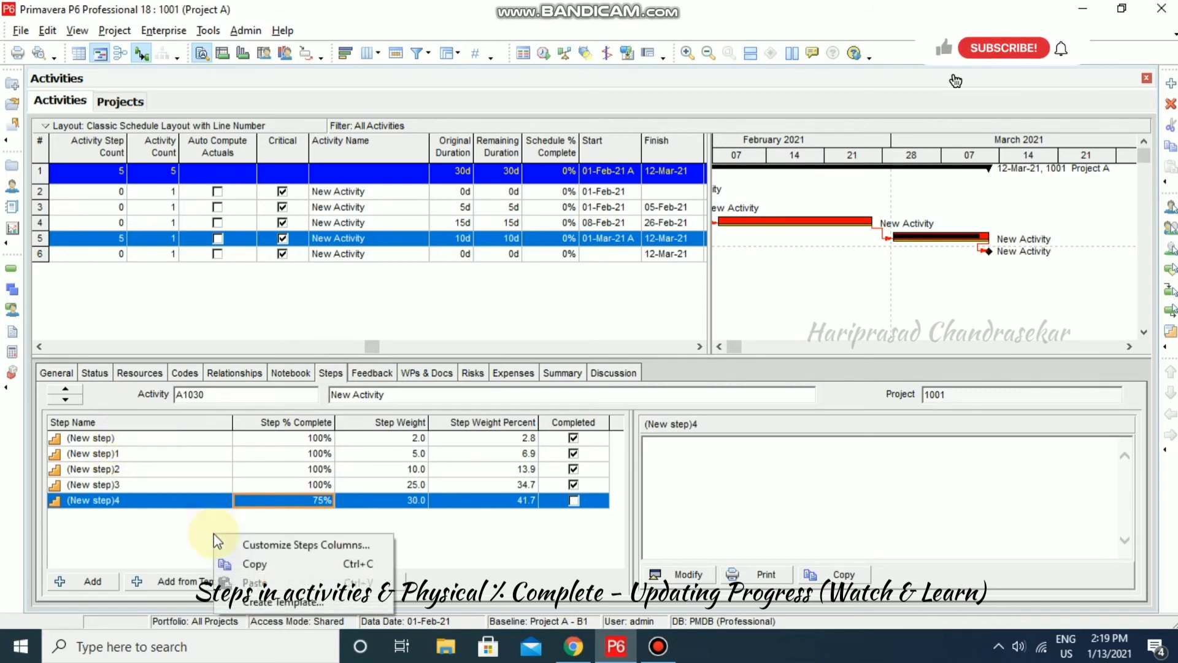
{"action": "left_click", "coordinate": [281, 603]}
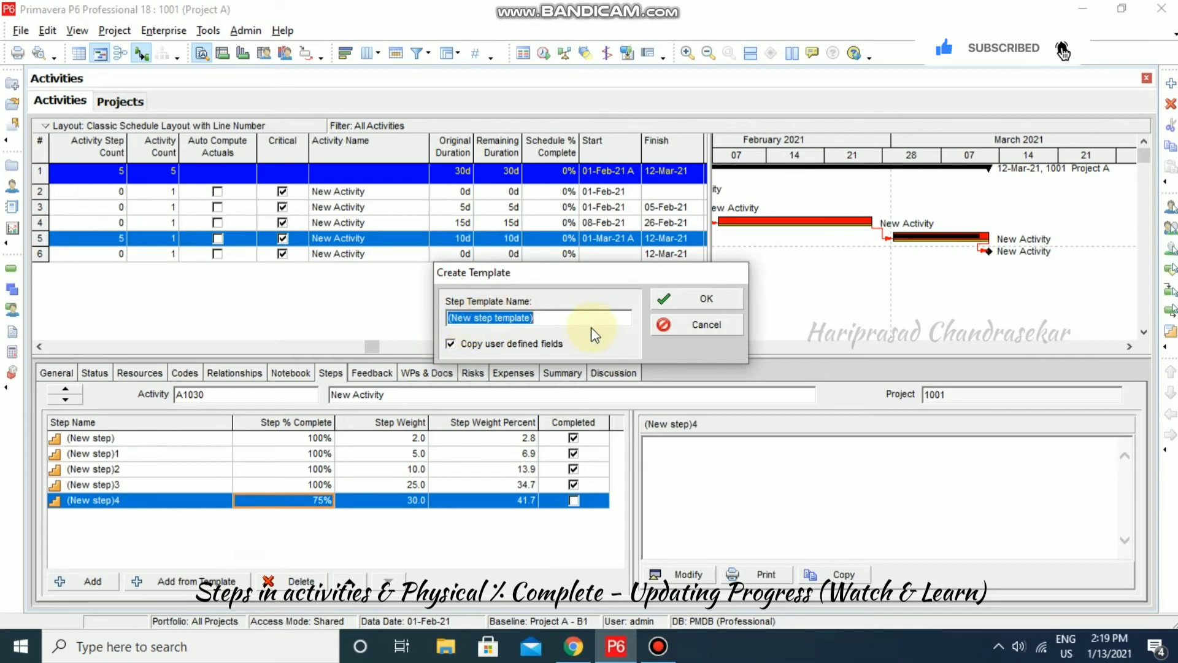
{"action": "left_click", "coordinate": [699, 299]}
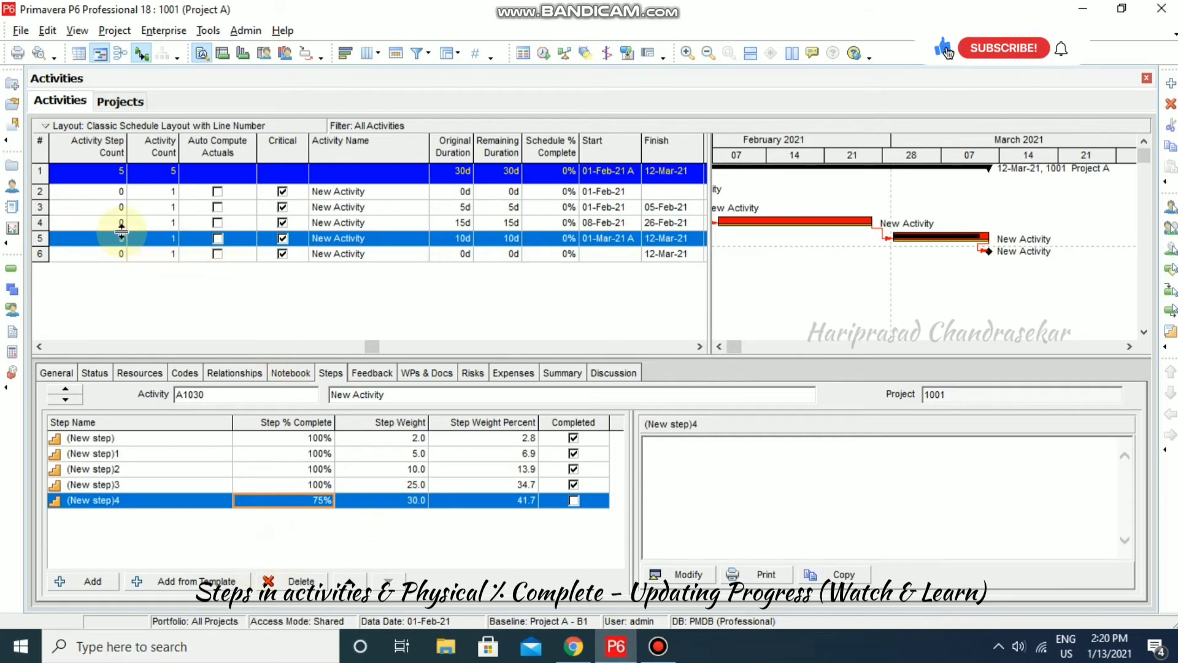
Assign (New step template) to A1010, giving it (New step)4 weighted 30.0.
{"action": "left_click", "coordinate": [119, 208]}
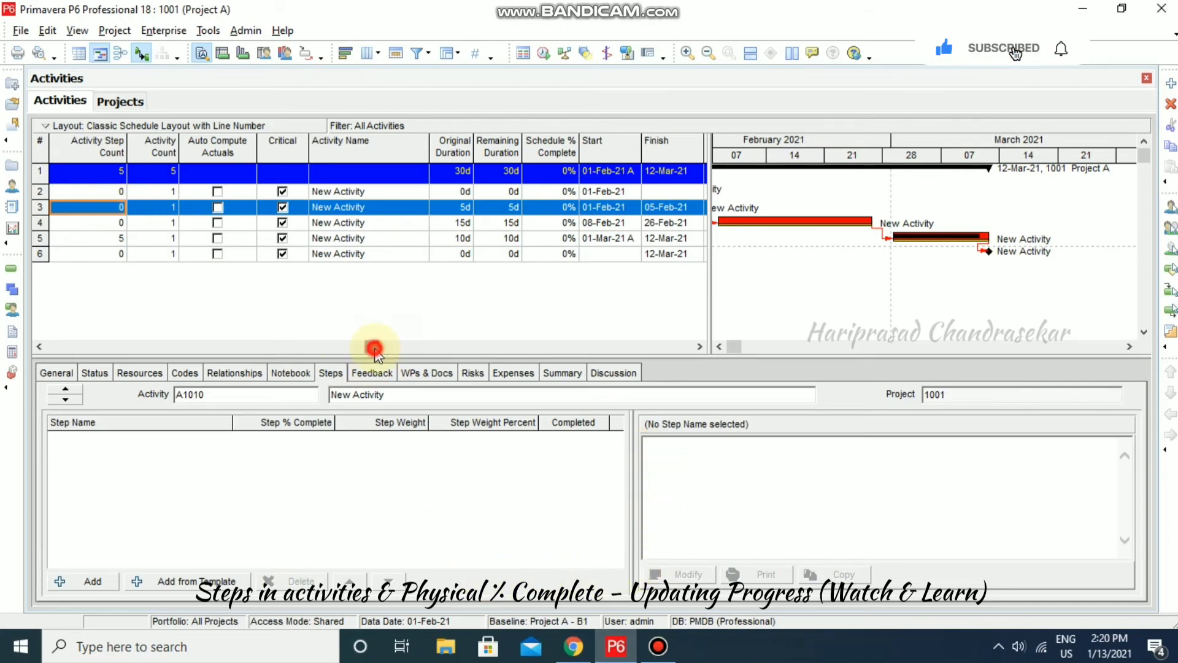
{"action": "left_click_drag", "start_coordinate": [374, 348], "coordinate": [54, 347]}
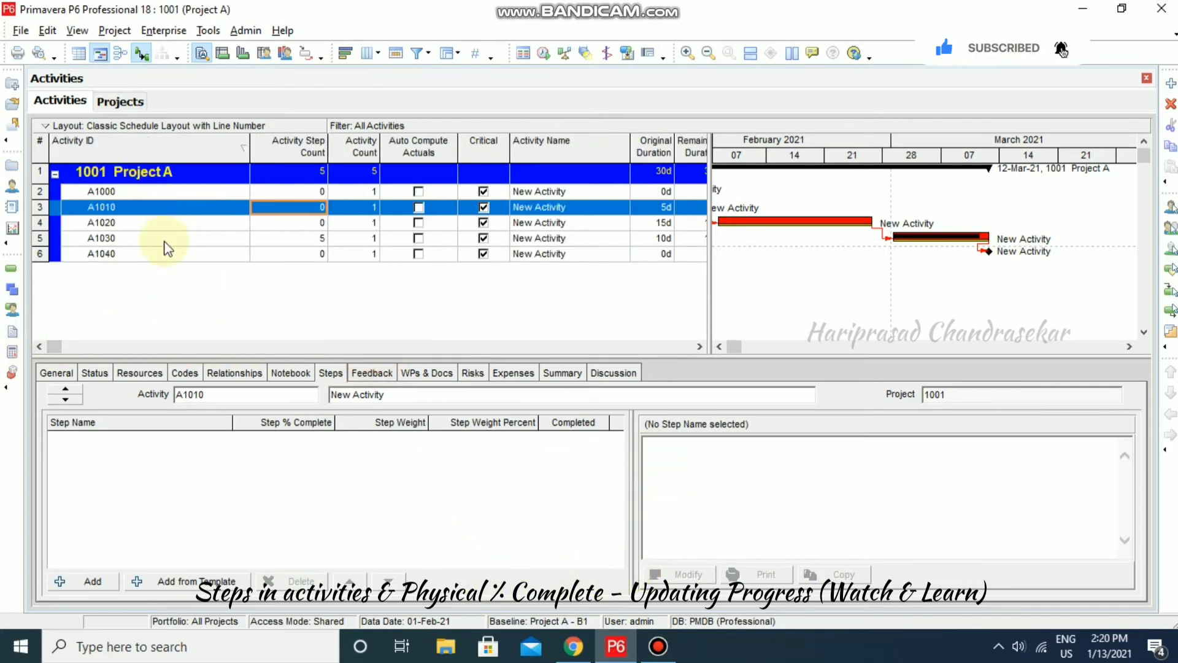
{"action": "left_click", "coordinate": [194, 583]}
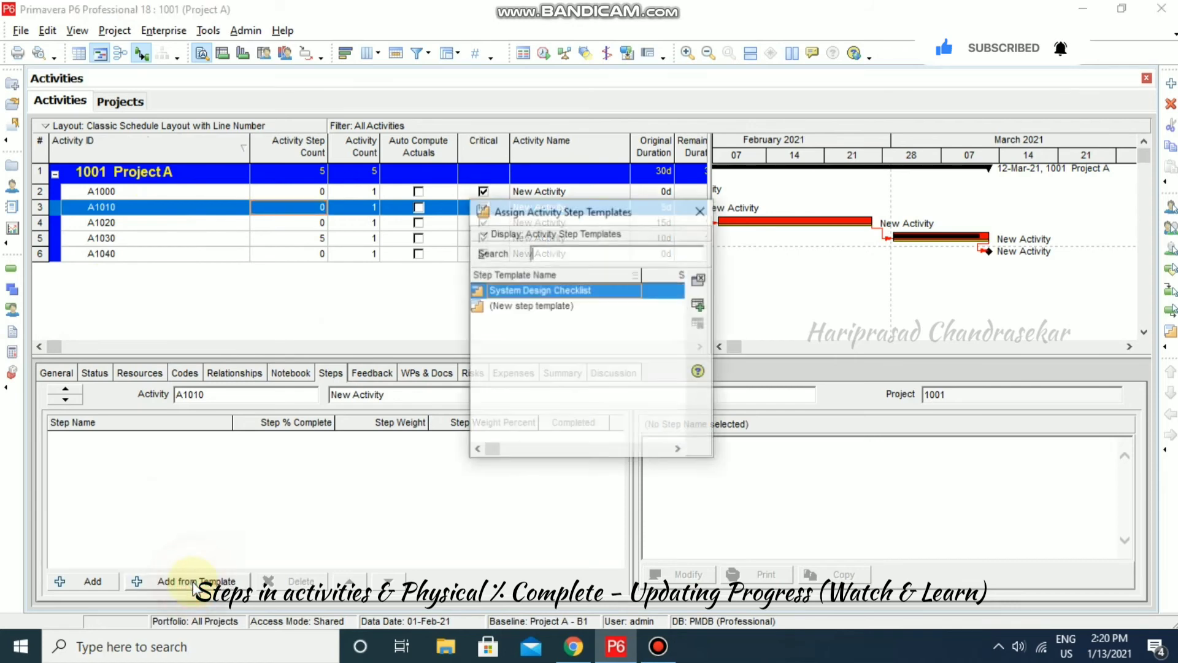
{"action": "left_click", "coordinate": [517, 306]}
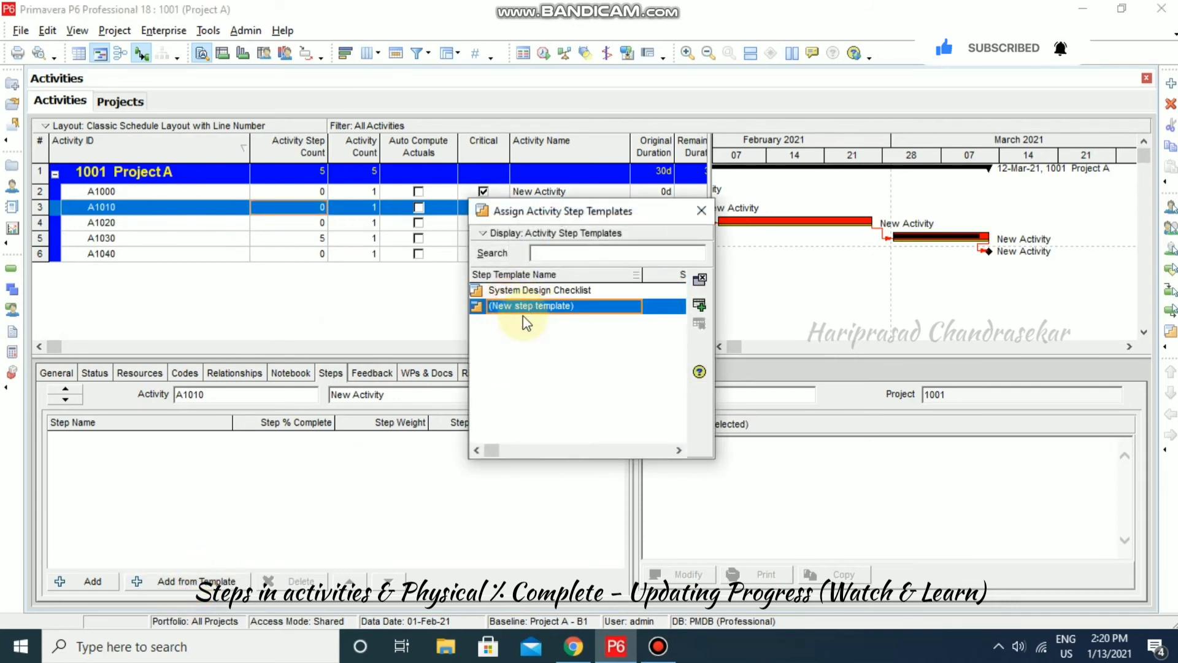
{"action": "left_click", "coordinate": [699, 305]}
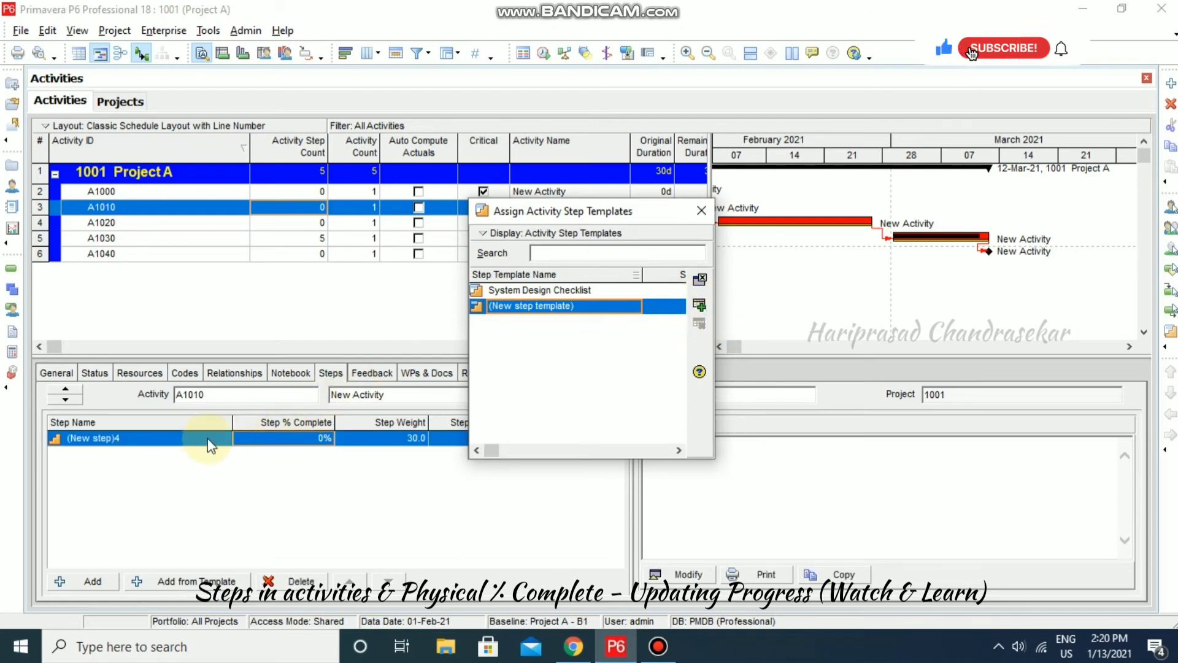
{"action": "left_click", "coordinate": [702, 210]}
Select all five of A1030's steps and save them as a new step template.
{"action": "left_click", "coordinate": [135, 242]}
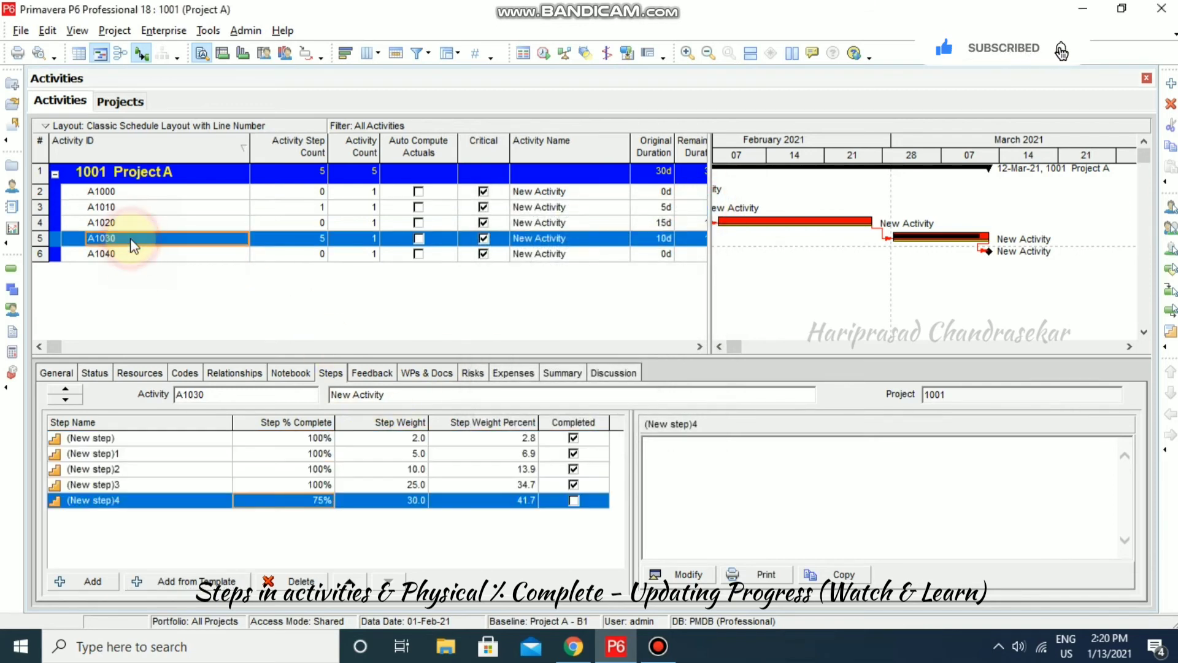
{"action": "left_click", "coordinate": [137, 437]}
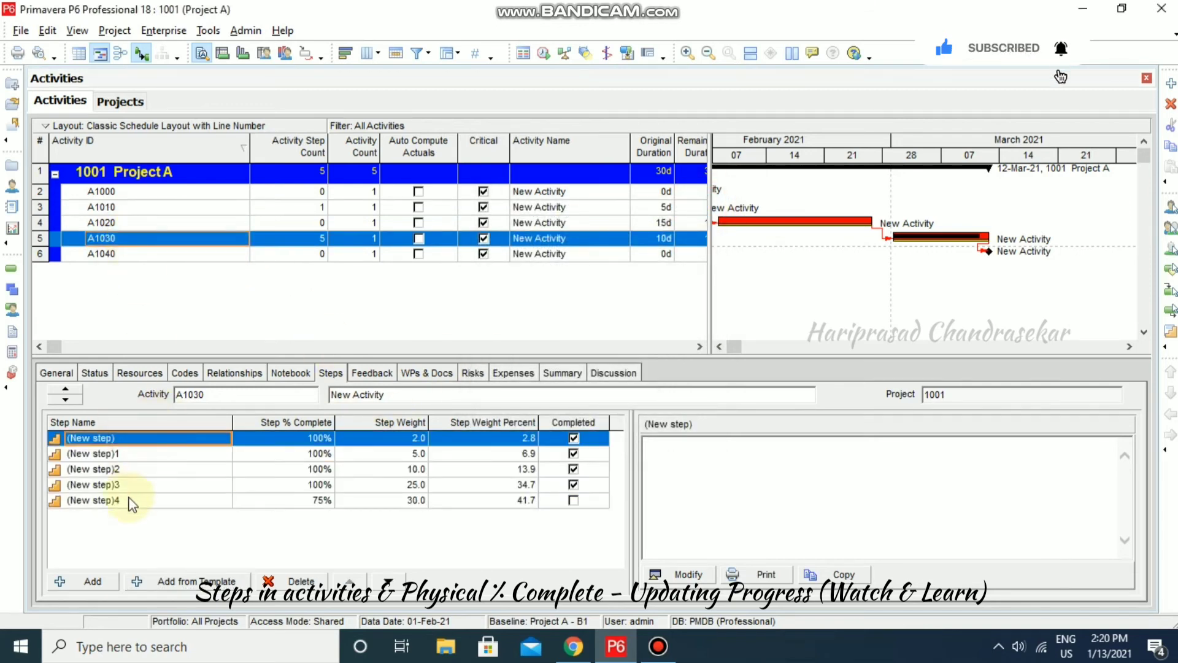
{"action": "left_click", "coordinate": [126, 500], "text": "shift"}
{"action": "right_click", "coordinate": [142, 533]}
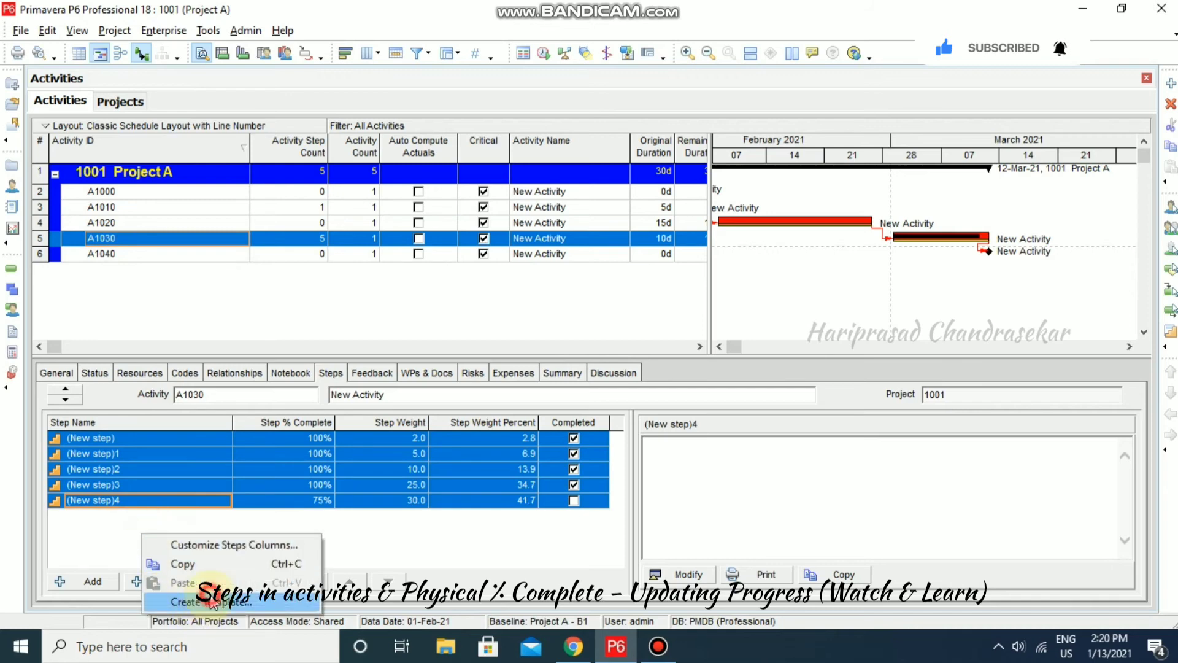
{"action": "left_click", "coordinate": [190, 602]}
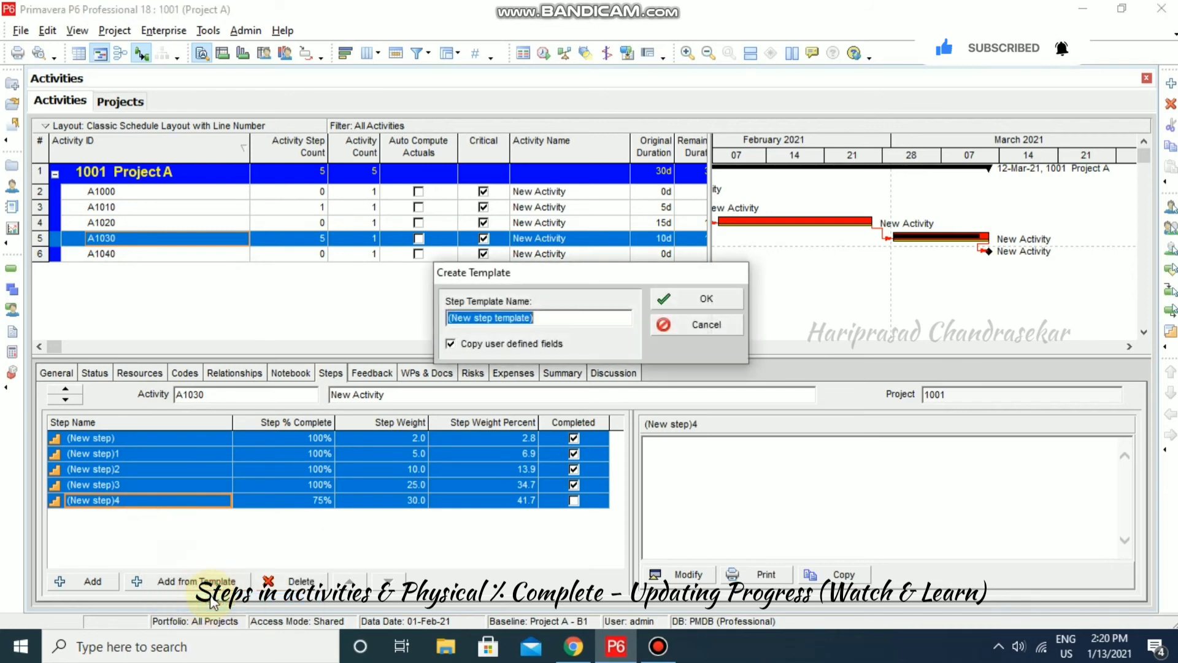
{"action": "left_click", "coordinate": [693, 300]}
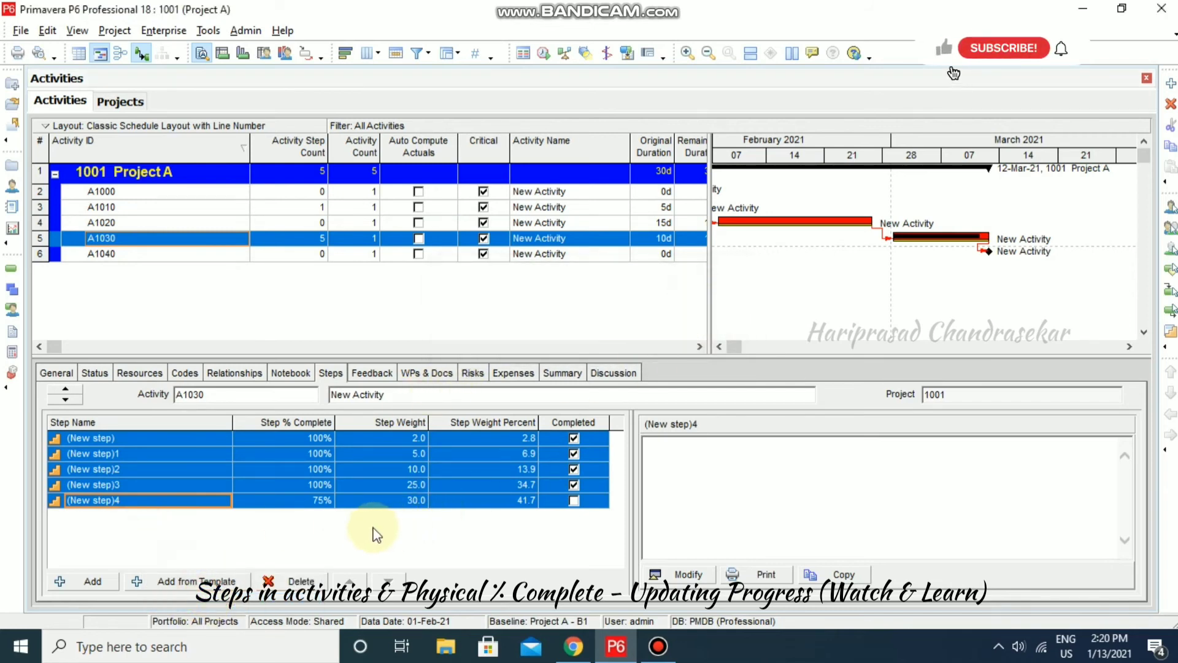
{"action": "left_click", "coordinate": [252, 543]}
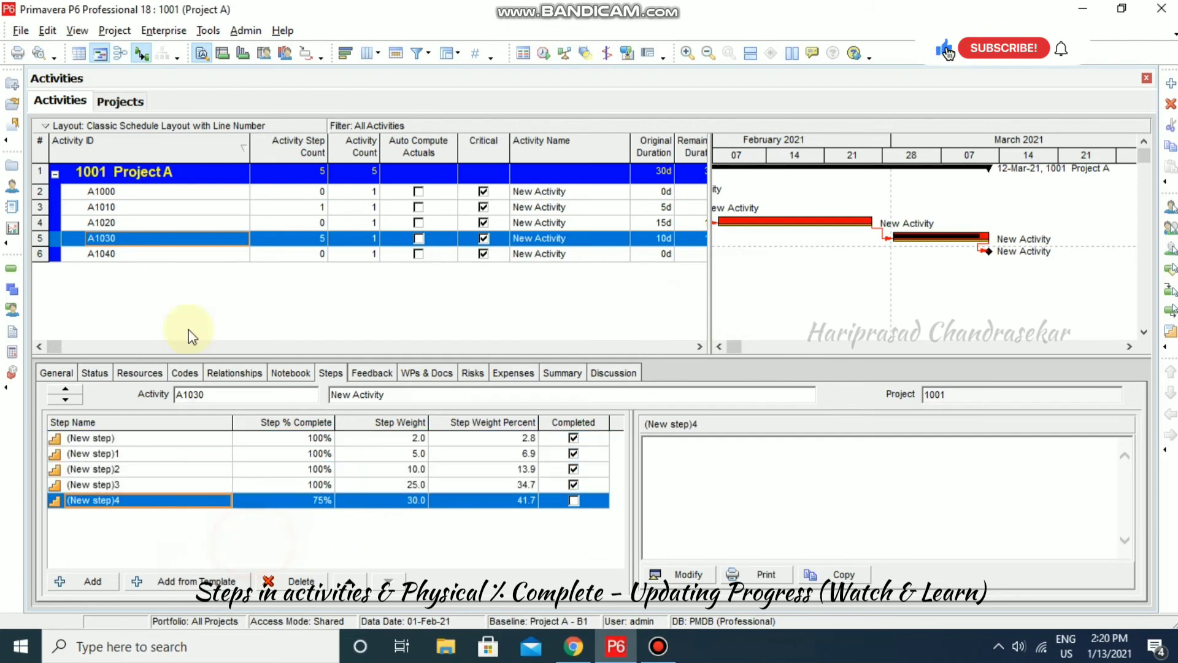
Assign (New step template)-1 to A1010, deleting the duplicate (New step)4 so all five steps are added.
{"action": "left_click", "coordinate": [139, 209]}
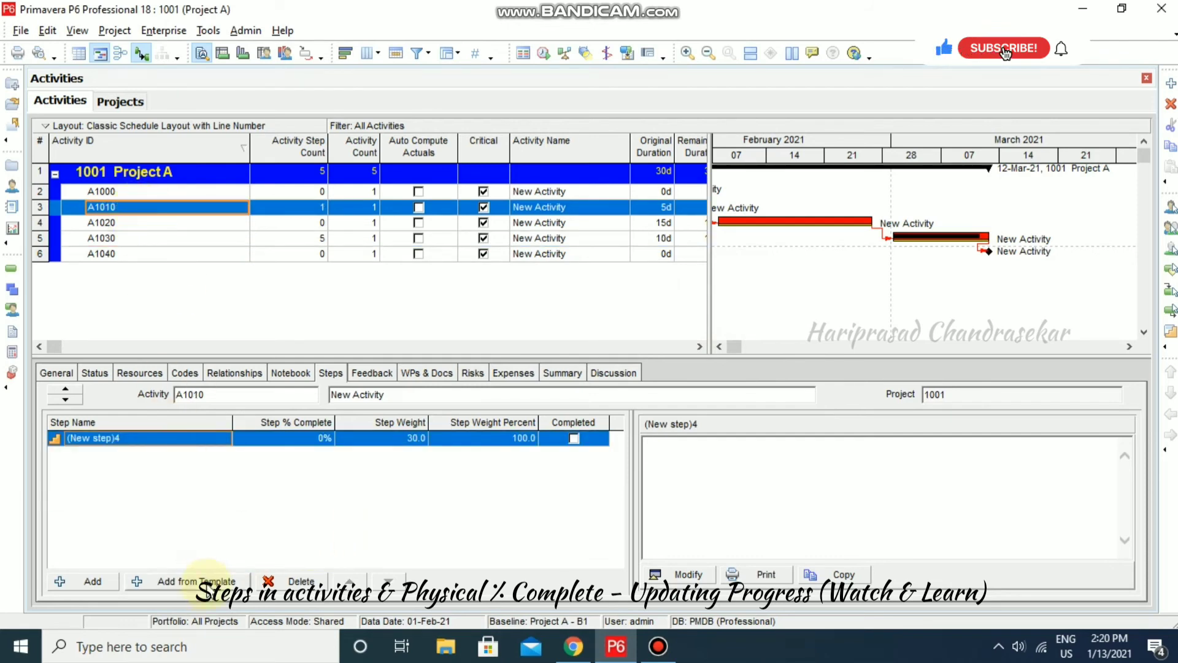
{"action": "left_click", "coordinate": [196, 581]}
{"action": "left_click", "coordinate": [531, 322]}
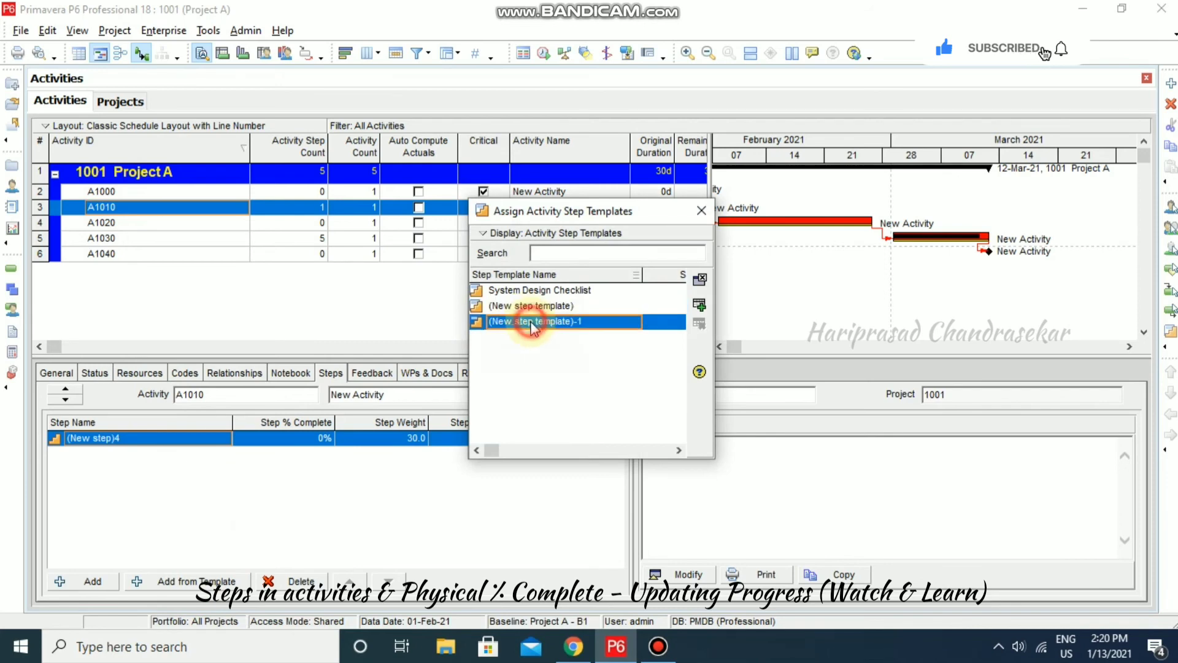
{"action": "left_click", "coordinate": [690, 303]}
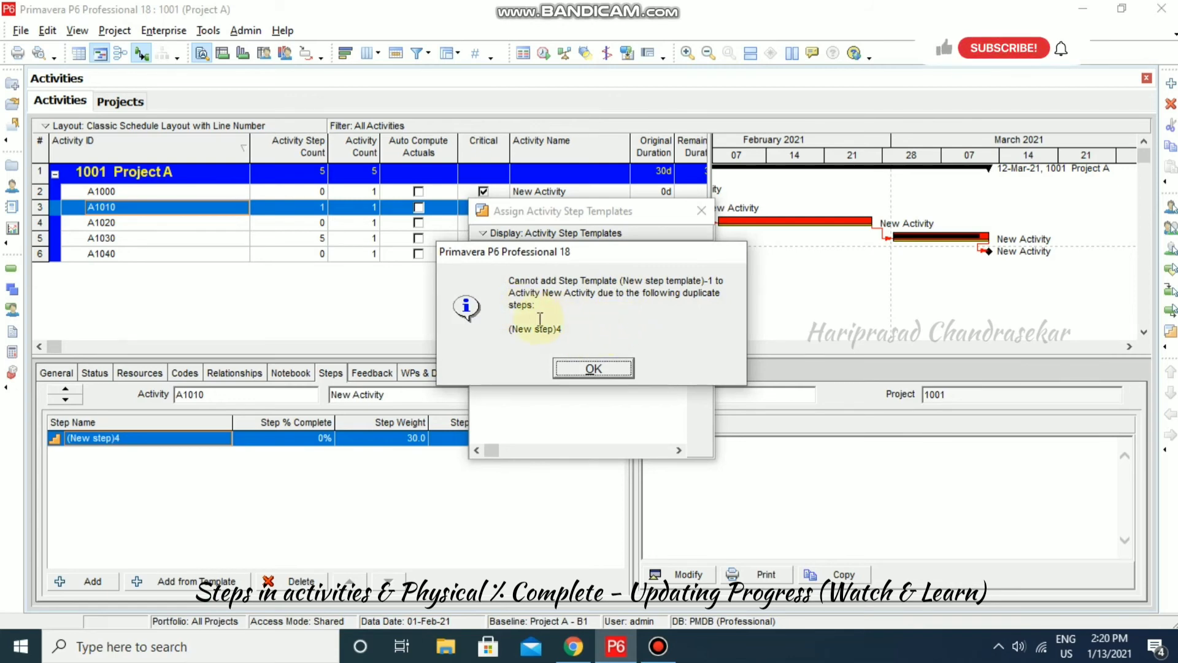
{"action": "left_click", "coordinate": [572, 369]}
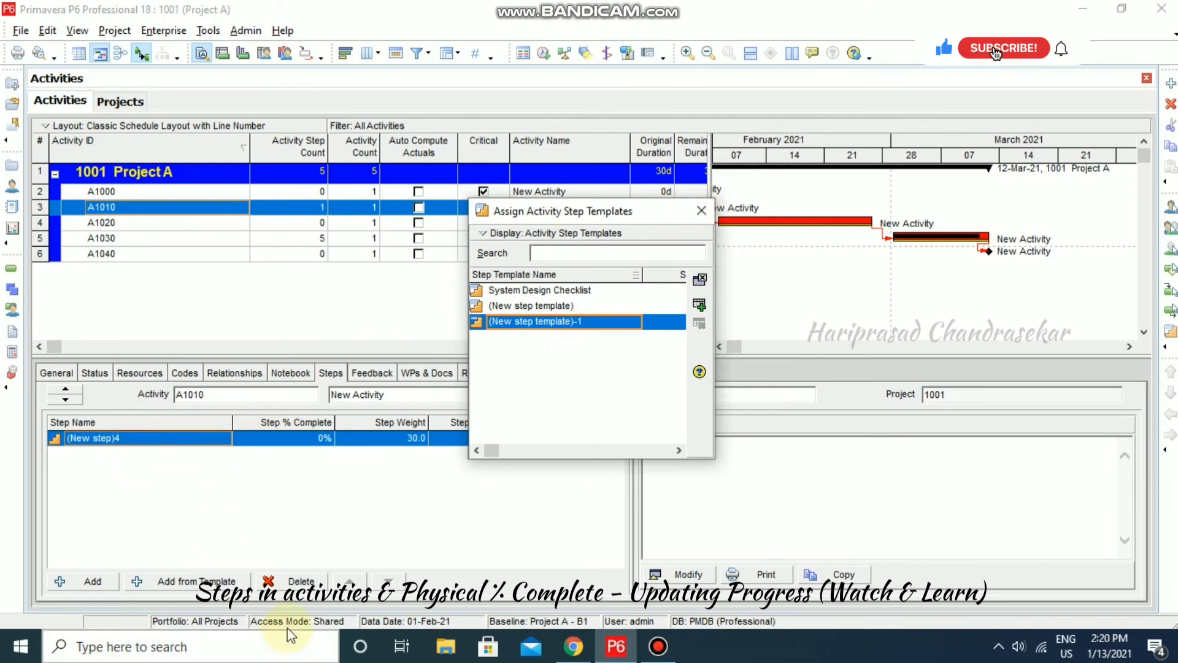
{"action": "left_click", "coordinate": [295, 580]}
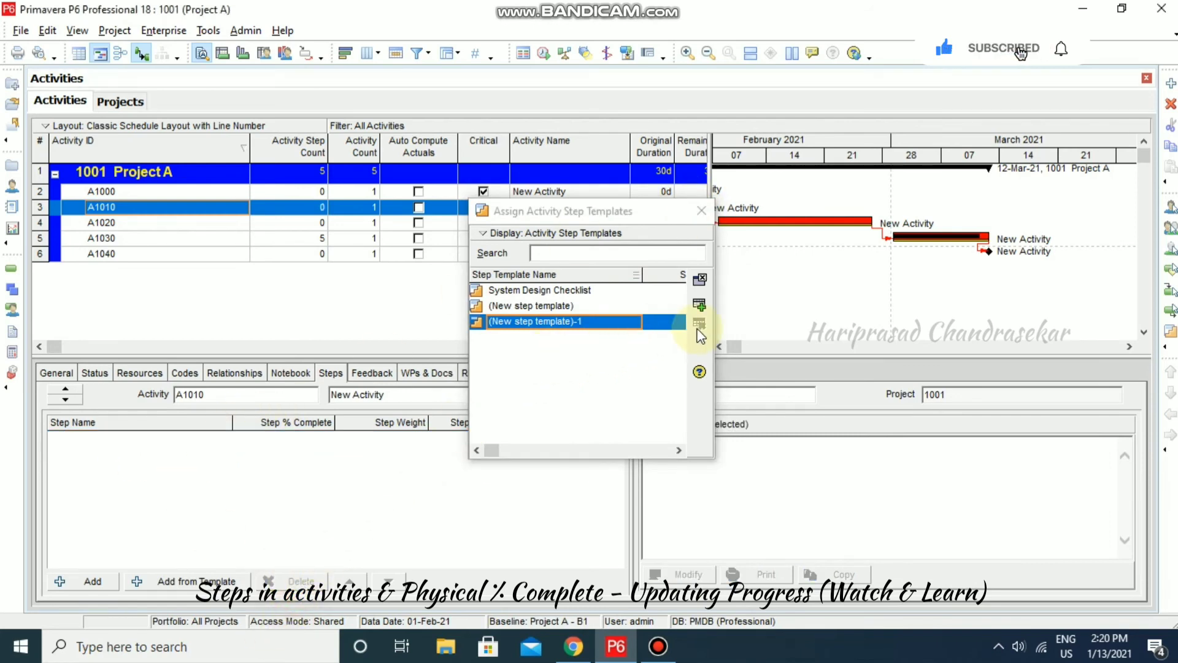
{"action": "left_click", "coordinate": [699, 305]}
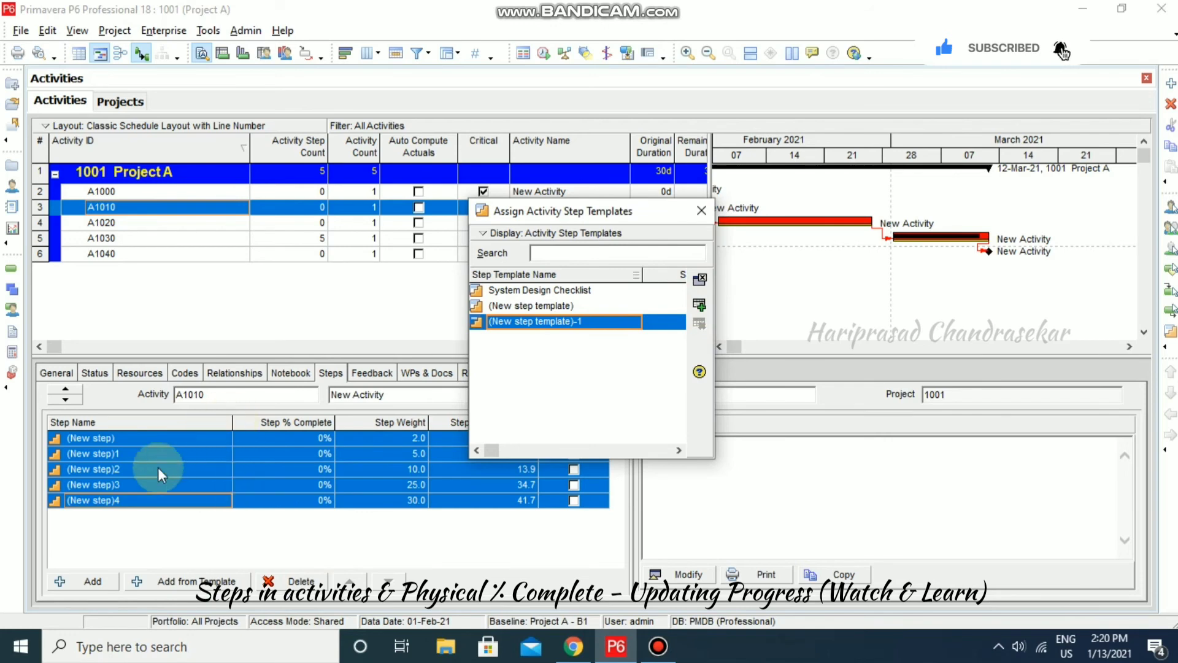
{"action": "left_click", "coordinate": [245, 534]}
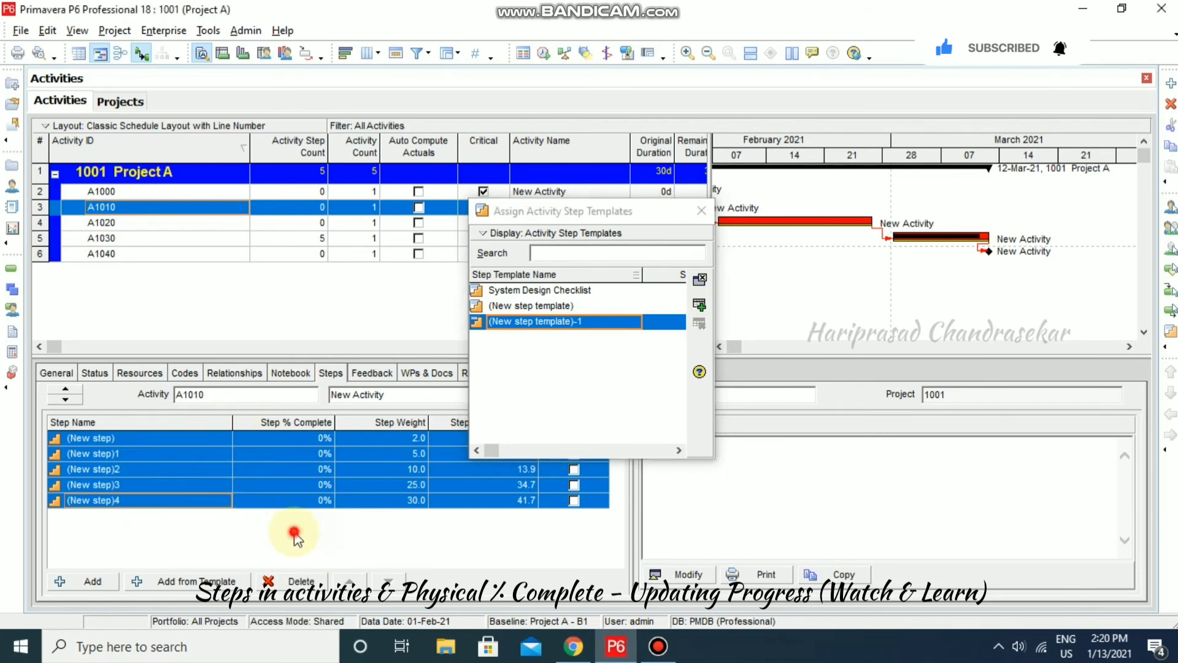
Close the Assign Activity Step Templates dialog and open Enterprise > Activity Step Templates.
{"action": "left_click", "coordinate": [701, 210]}
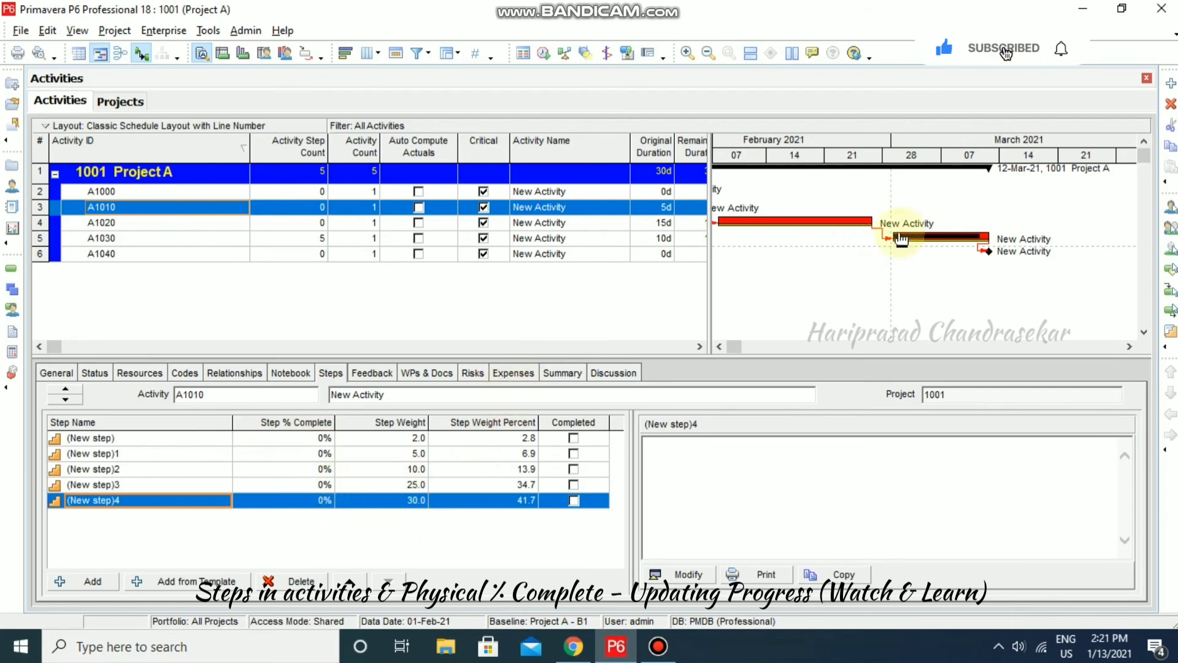
{"action": "left_click", "coordinate": [246, 31]}
{"action": "left_click", "coordinate": [248, 31]}
{"action": "left_click", "coordinate": [161, 31]}
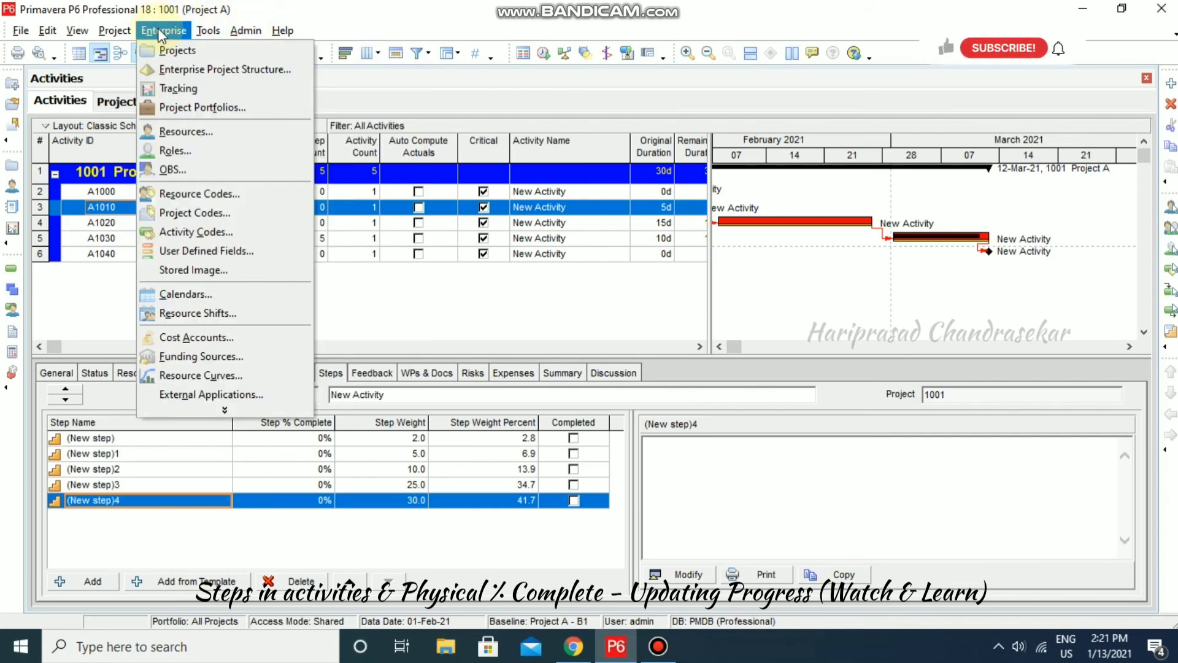
{"action": "mouse_move", "coordinate": [124, 27]}
{"action": "left_click", "coordinate": [165, 252]}
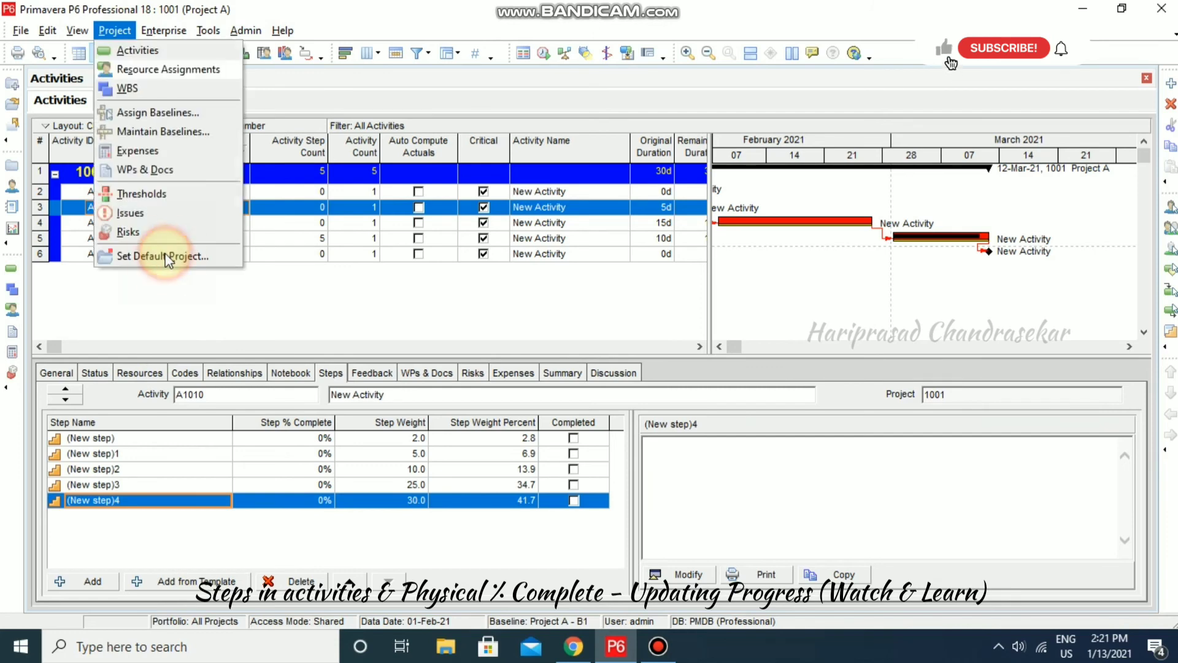
{"action": "mouse_move", "coordinate": [163, 31]}
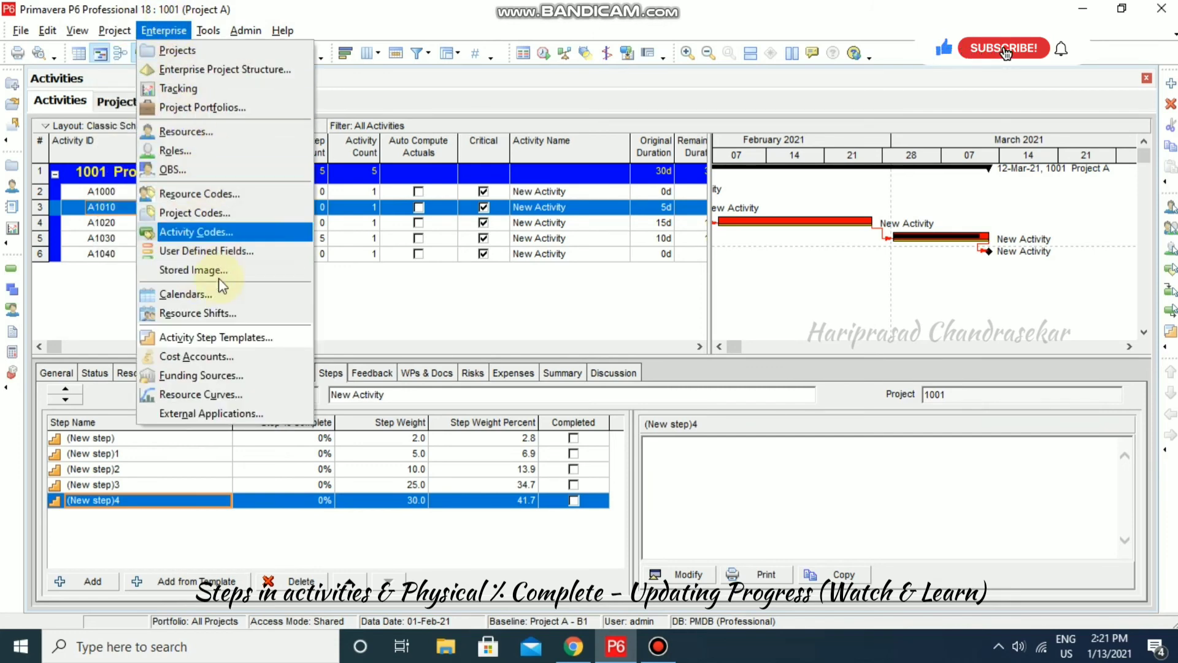
{"action": "left_click", "coordinate": [182, 338]}
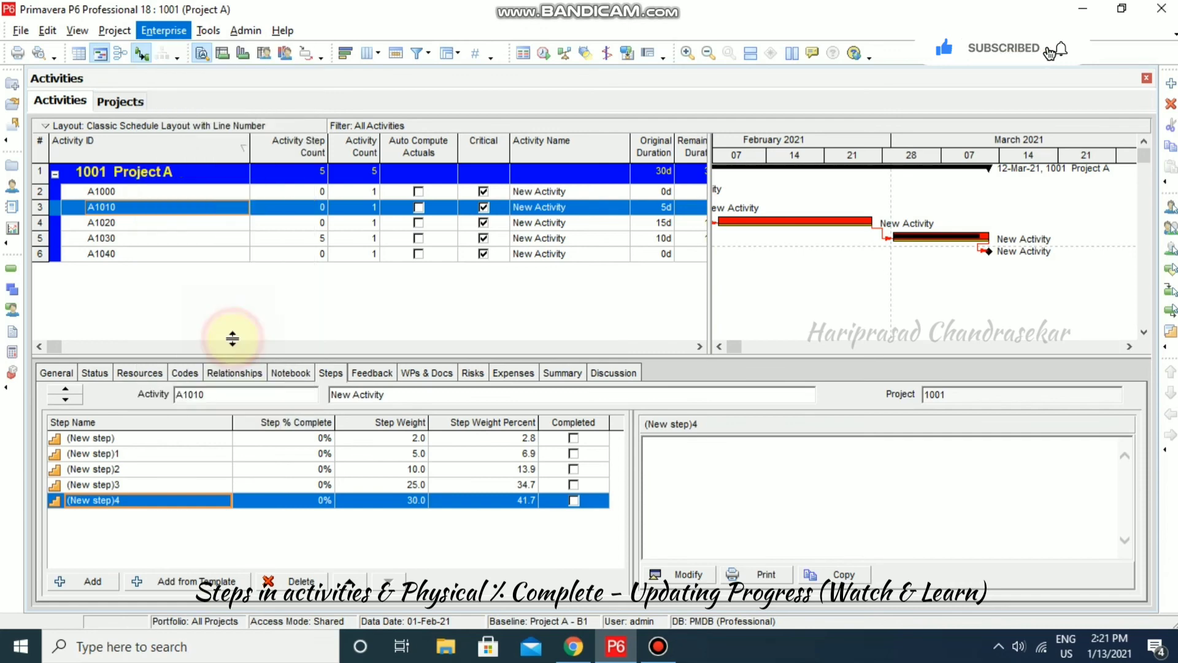
Add the enterprise template (New step template)-2 and give it six steps weighted 1.0 each.
{"action": "left_click", "coordinate": [640, 212]}
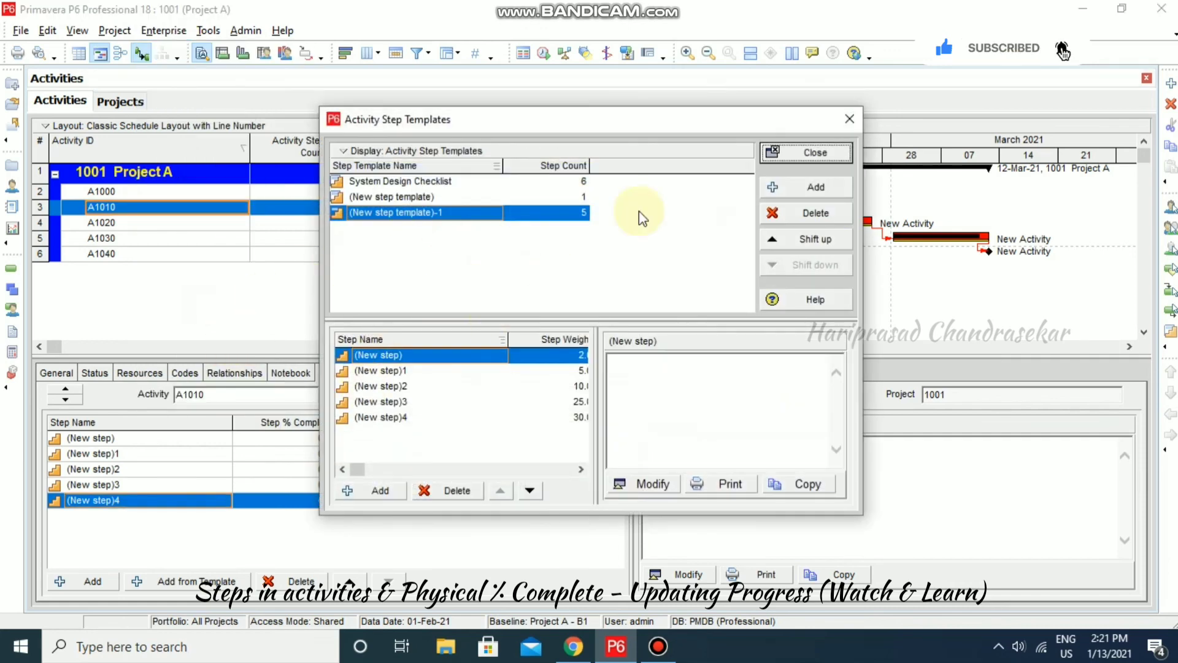
{"action": "left_click", "coordinate": [820, 190]}
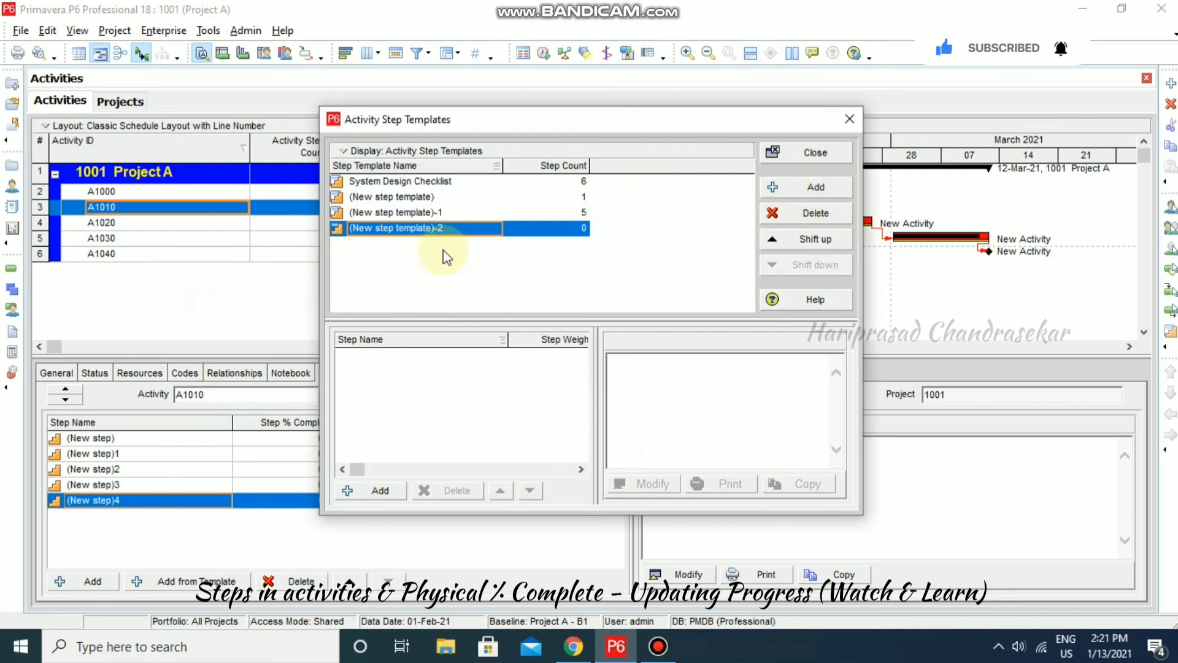
{"action": "left_click", "coordinate": [397, 230]}
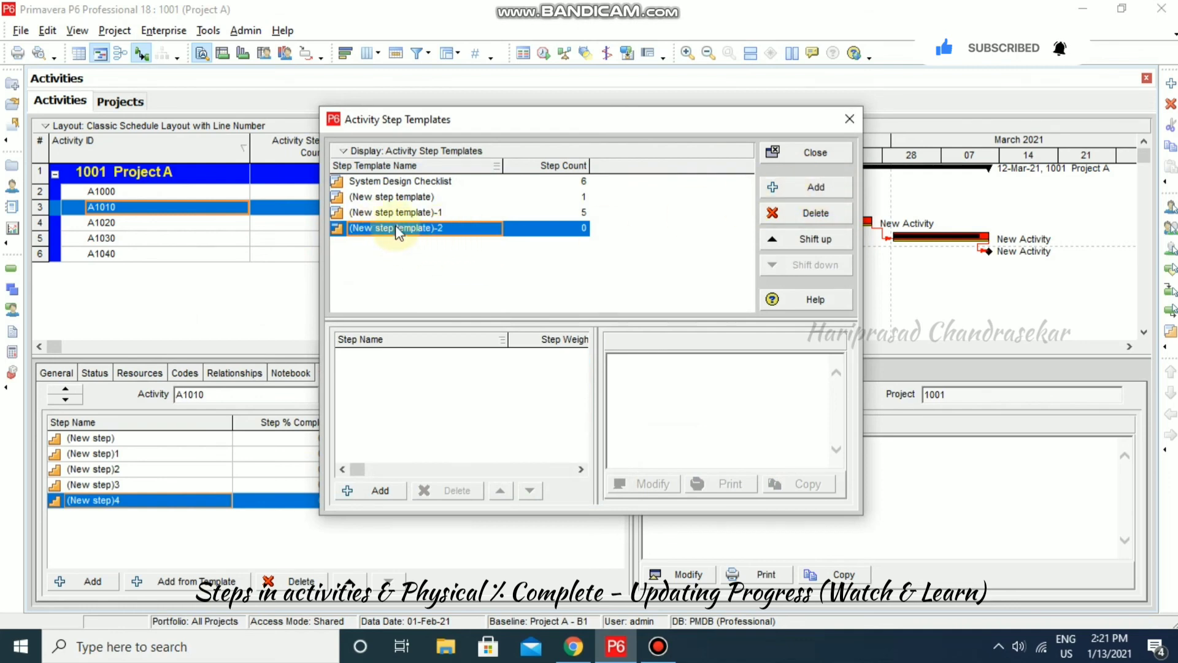
{"action": "left_click", "coordinate": [382, 491]}
{"action": "left_click", "coordinate": [384, 491]}
{"action": "left_click", "coordinate": [384, 491]}
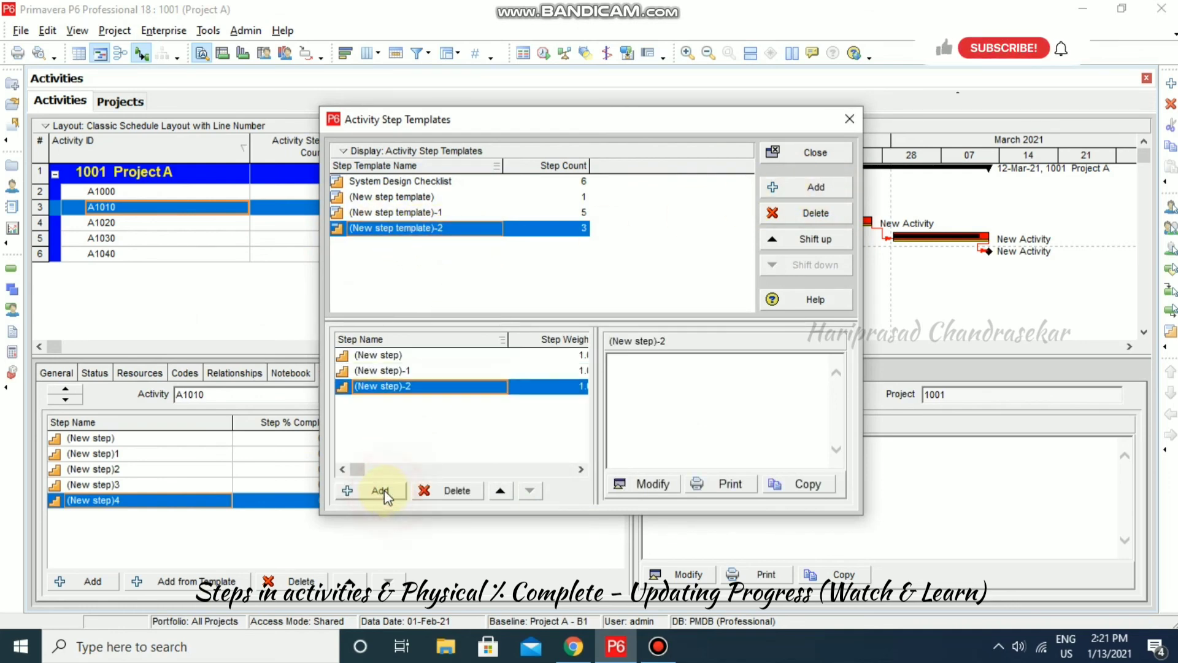
{"action": "left_click", "coordinate": [384, 491]}
{"action": "left_click", "coordinate": [384, 491]}
{"action": "left_click", "coordinate": [384, 491]}
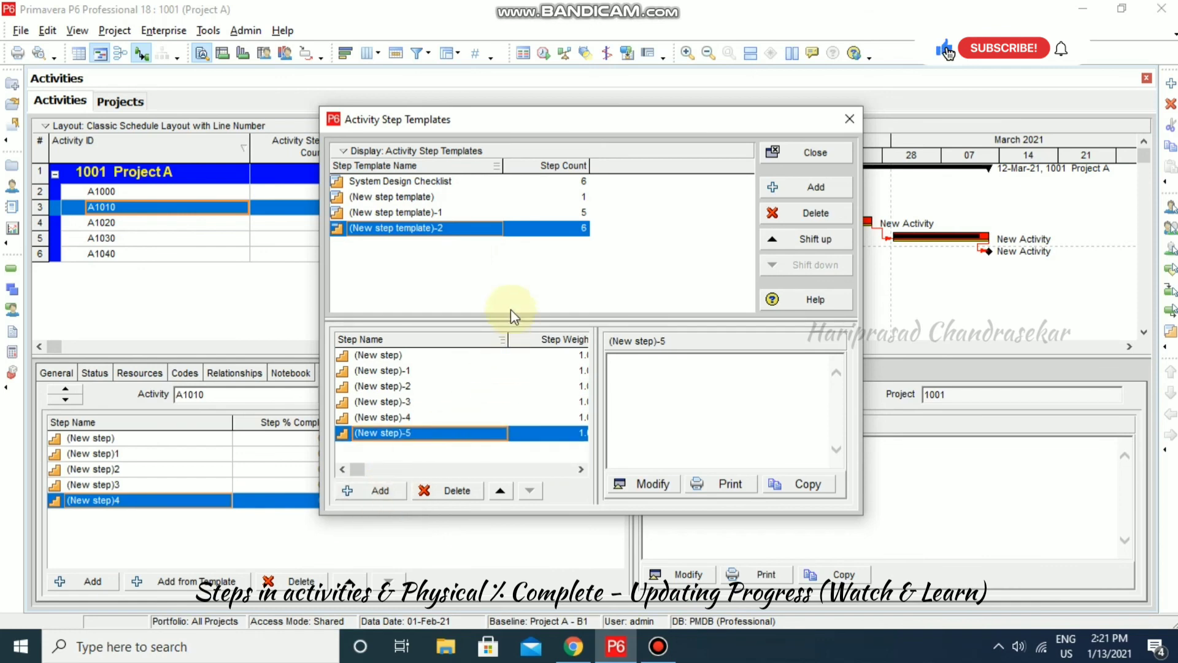
Close the template list and assign (New step template)-2's six steps to A1020, each at 16.7%.
{"action": "left_click", "coordinate": [811, 154]}
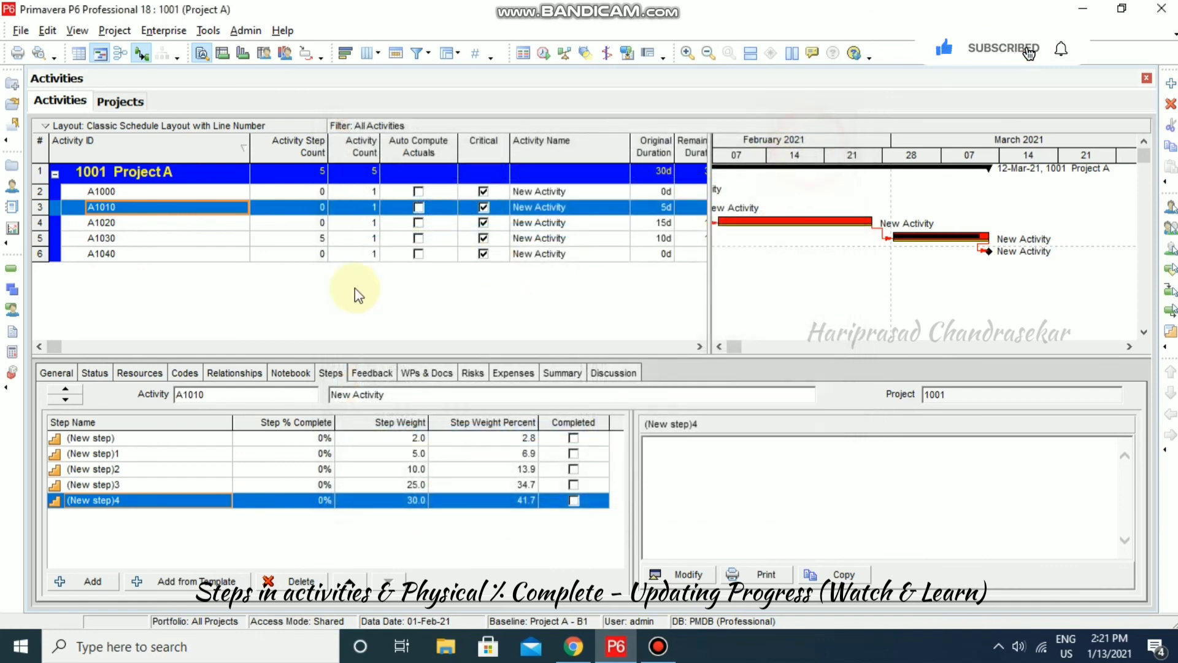
{"action": "left_click", "coordinate": [121, 223]}
{"action": "left_click", "coordinate": [184, 581]}
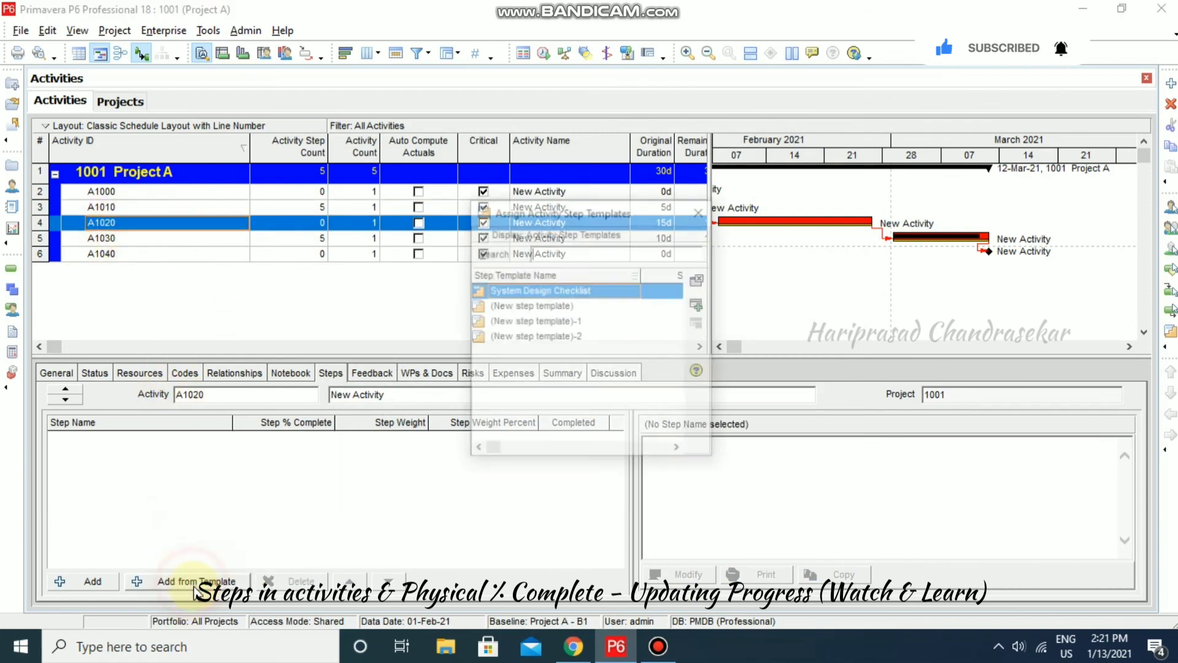
{"action": "left_click", "coordinate": [559, 338]}
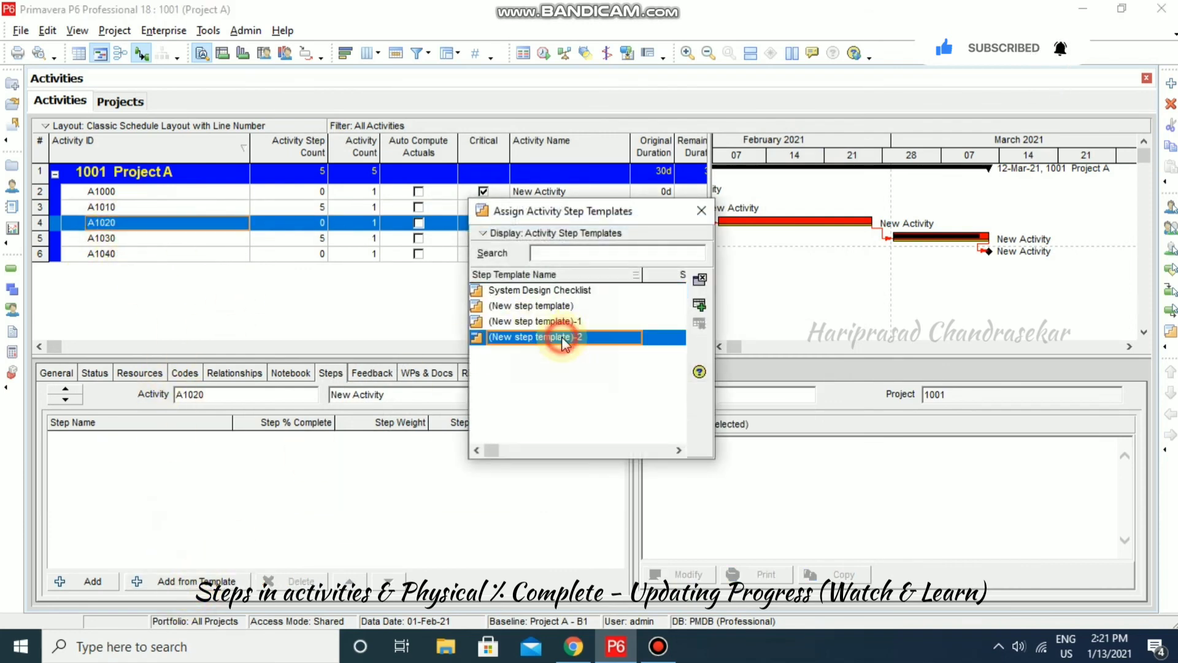
{"action": "left_click", "coordinate": [701, 305]}
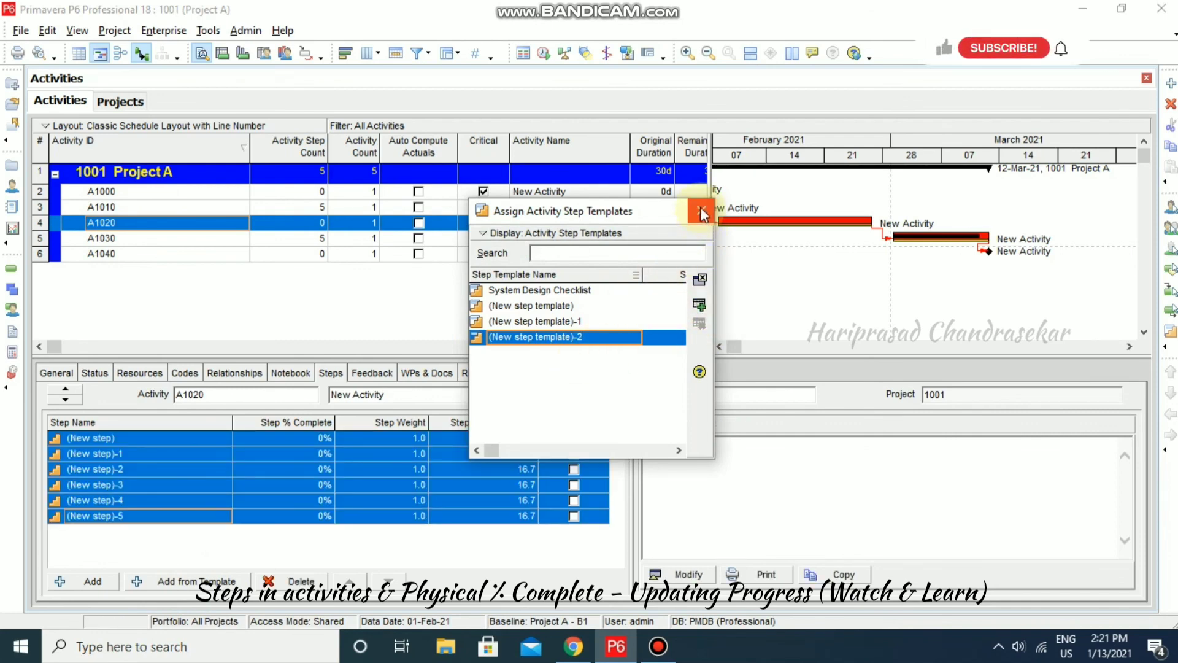